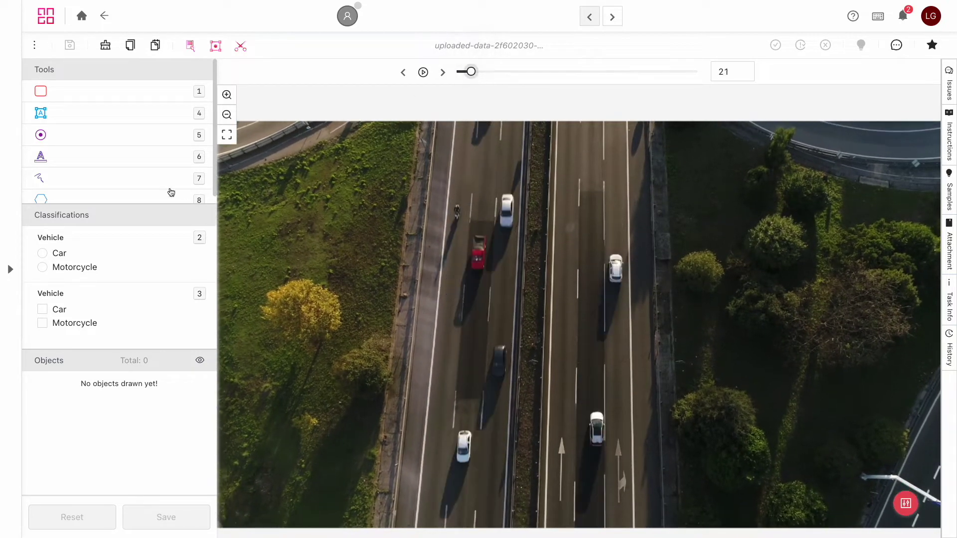
# Draw a bounding box about 41.3x100.9 around the white car at frame 21, and fit it to the same car at frame 55
pyautogui.click(104, 94)
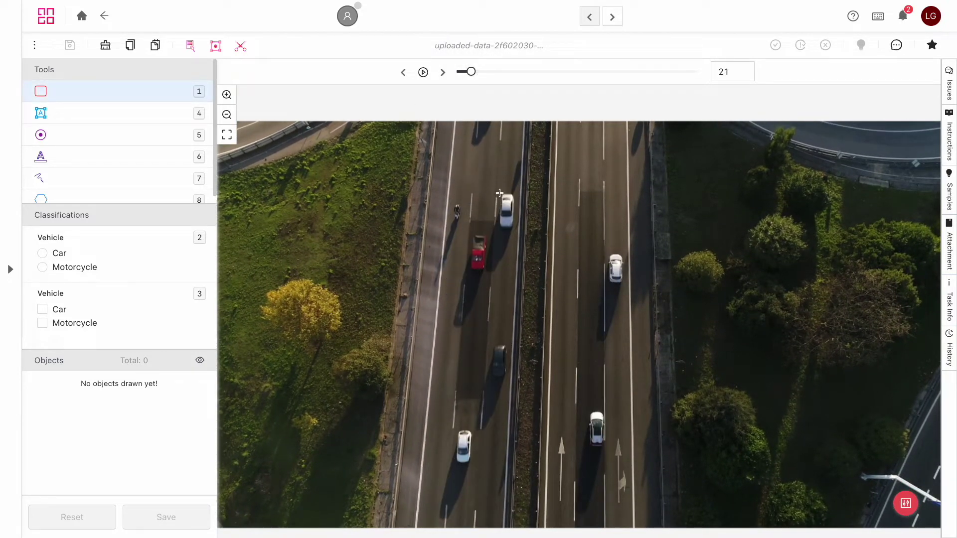
pyautogui.moveTo(499, 193); pyautogui.dragTo(516, 231)
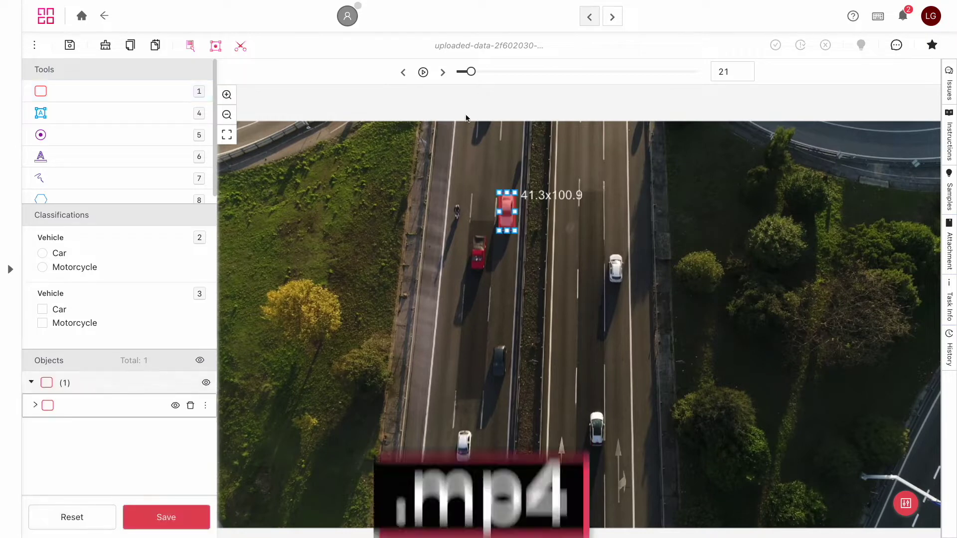
pyautogui.moveTo(471, 71); pyautogui.dragTo(495, 72)
pyautogui.click(504, 229)
pyautogui.moveTo(504, 229); pyautogui.dragTo(490, 487)
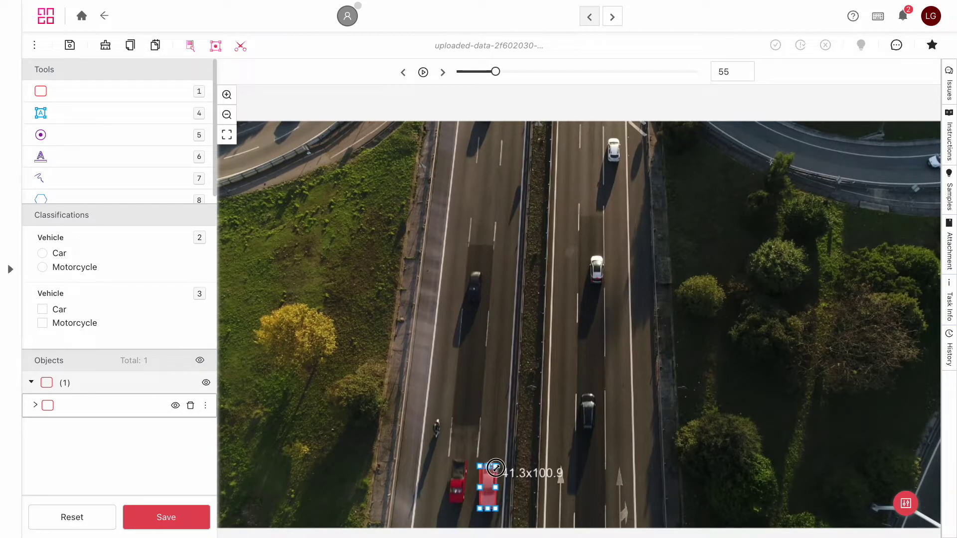
pyautogui.moveTo(496, 477); pyautogui.dragTo(496, 470)
pyautogui.click(497, 412)
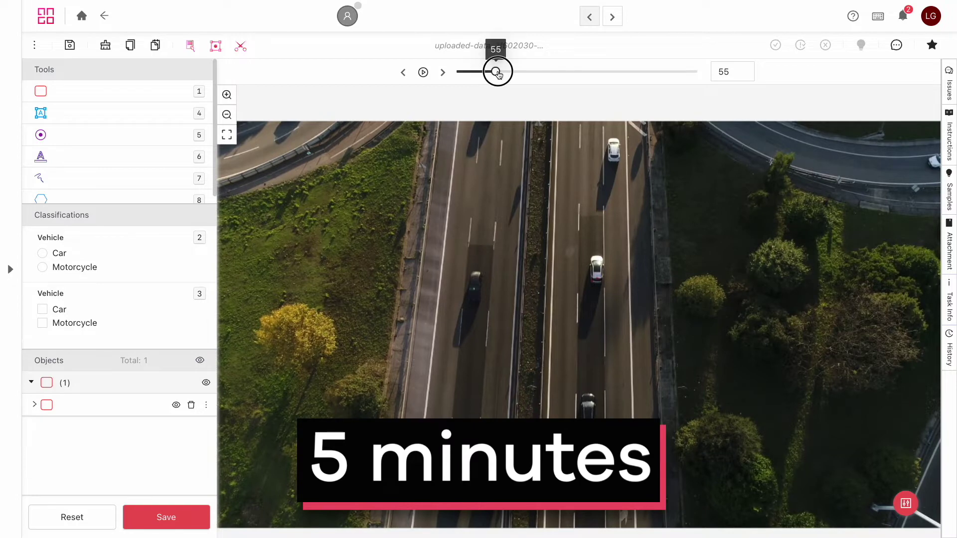
# Go to frame 36 and reposition the bounding box so it covers the white car
pyautogui.moveTo(495, 72); pyautogui.dragTo(481, 71)
pyautogui.click(498, 325)
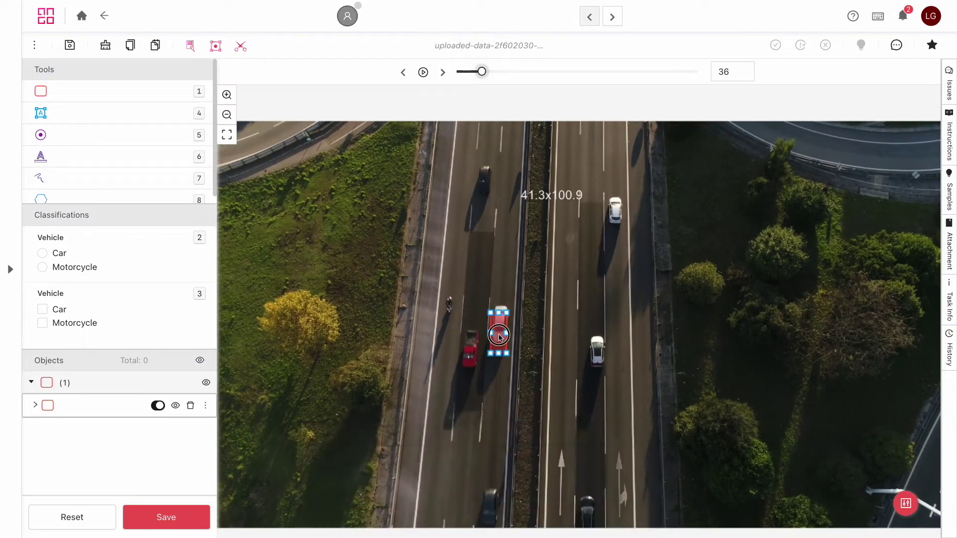
pyautogui.moveTo(499, 325); pyautogui.dragTo(501, 332)
pyautogui.click(511, 274)
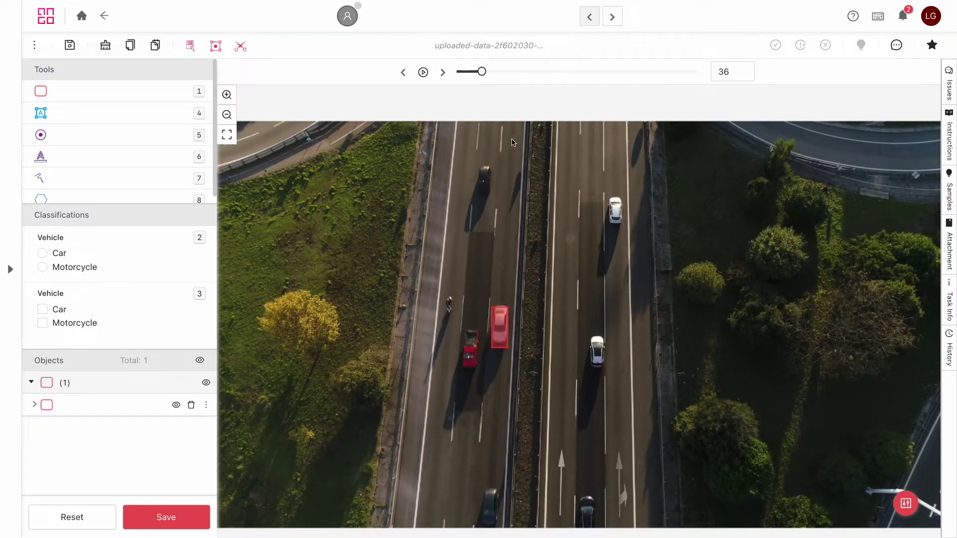
pyautogui.click(499, 325)
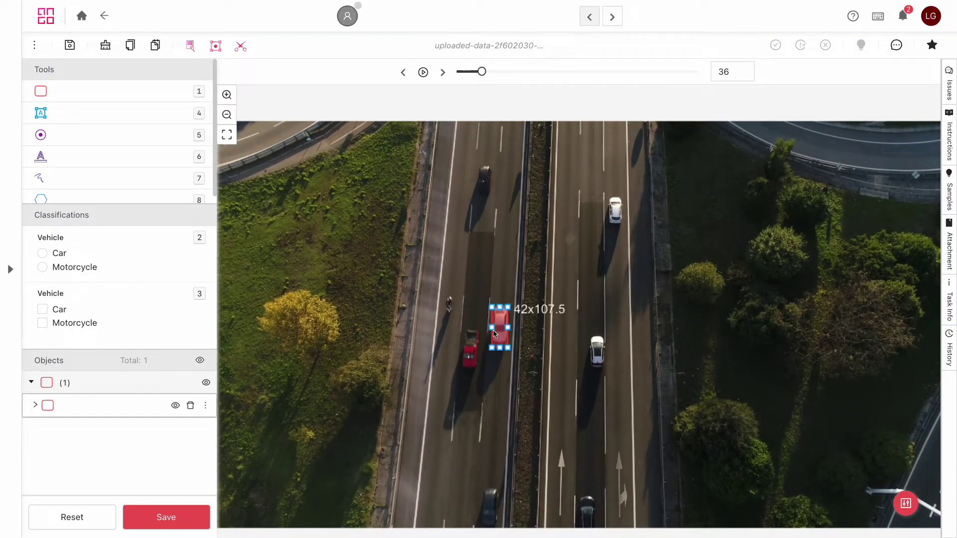
pyautogui.click(495, 251)
# Go to frame 57 and move and resize the bounding box to about 43x115.8 to fit the white car
pyautogui.moveTo(482, 72); pyautogui.dragTo(495, 71)
pyautogui.click(445, 74)
pyautogui.click(445, 73)
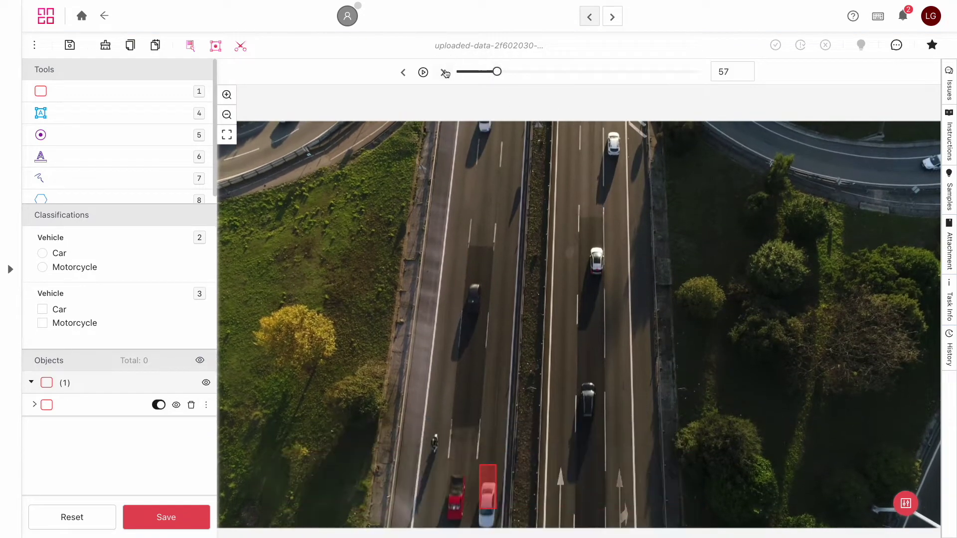
pyautogui.moveTo(490, 475); pyautogui.dragTo(494, 493)
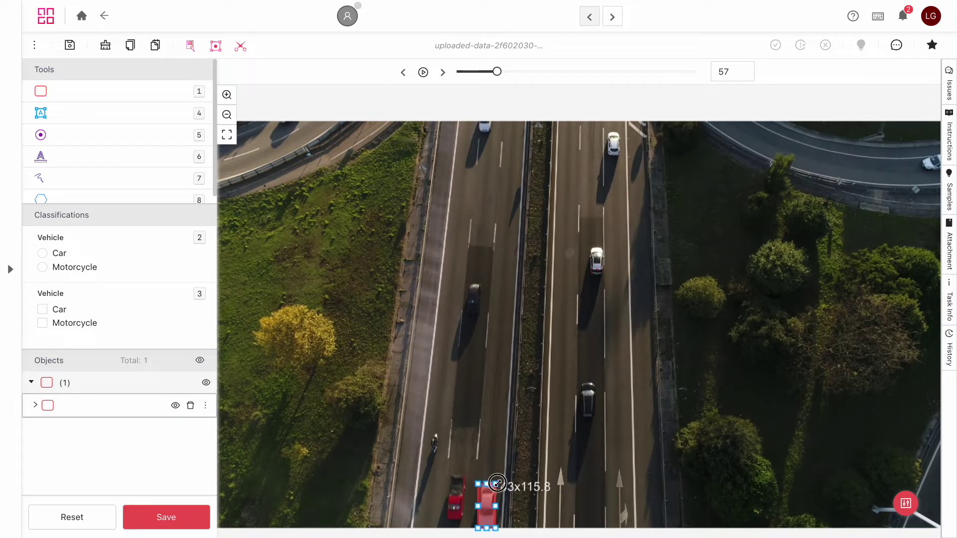
pyautogui.click(498, 449)
pyautogui.click(478, 521)
pyautogui.click(499, 466)
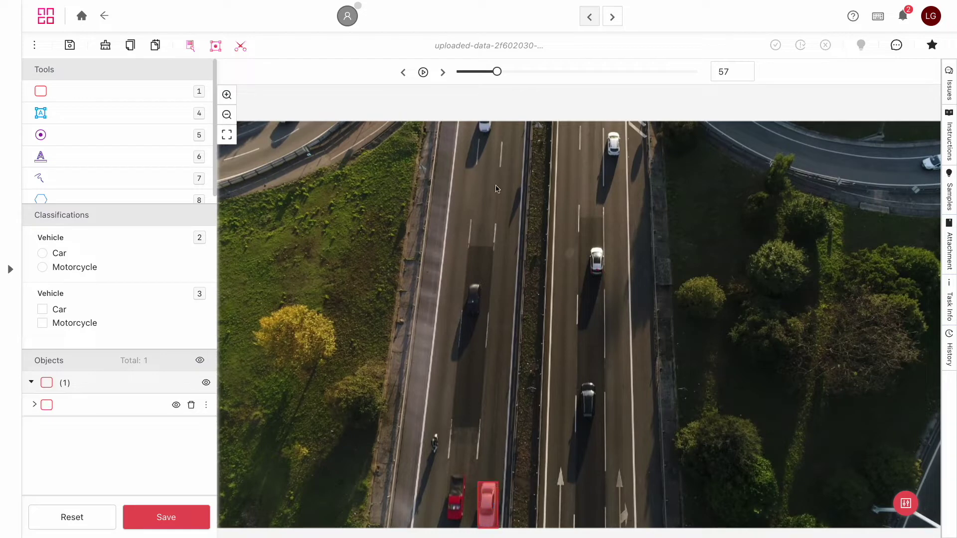
# Advance to frame 60 and shrink the bounding box to about 43x43 so it covers only the visible part of the car
pyautogui.click(496, 71)
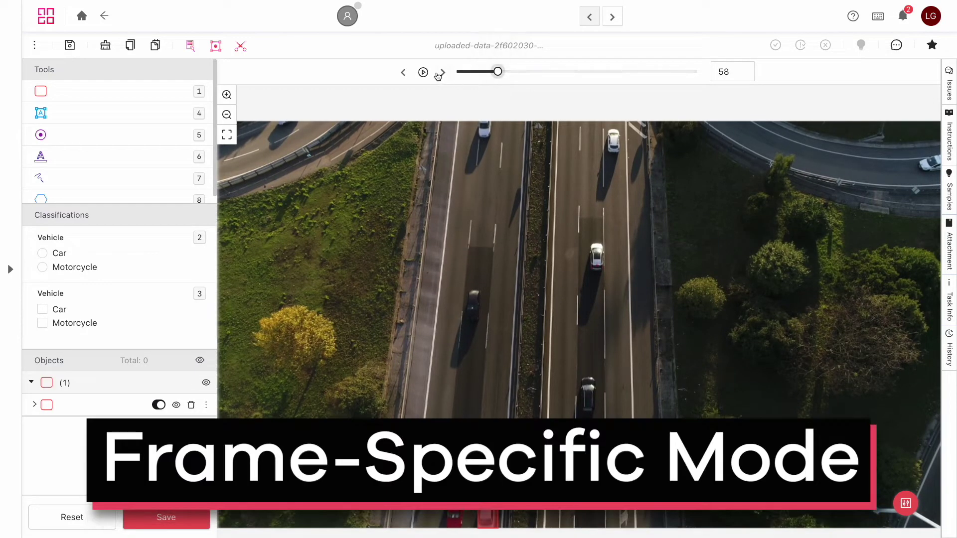
pyautogui.click(441, 73)
pyautogui.click(442, 73)
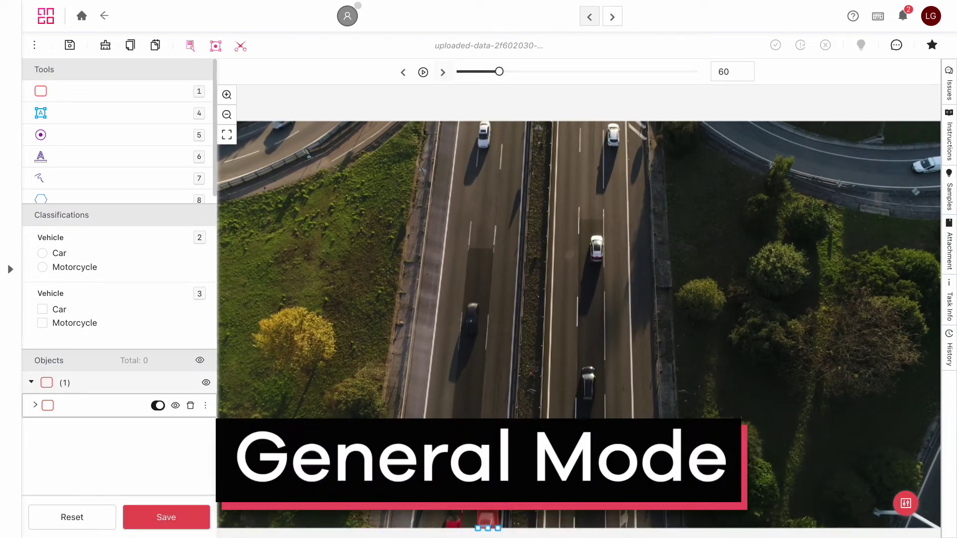
pyautogui.moveTo(498, 482); pyautogui.dragTo(494, 512)
pyautogui.click(492, 482)
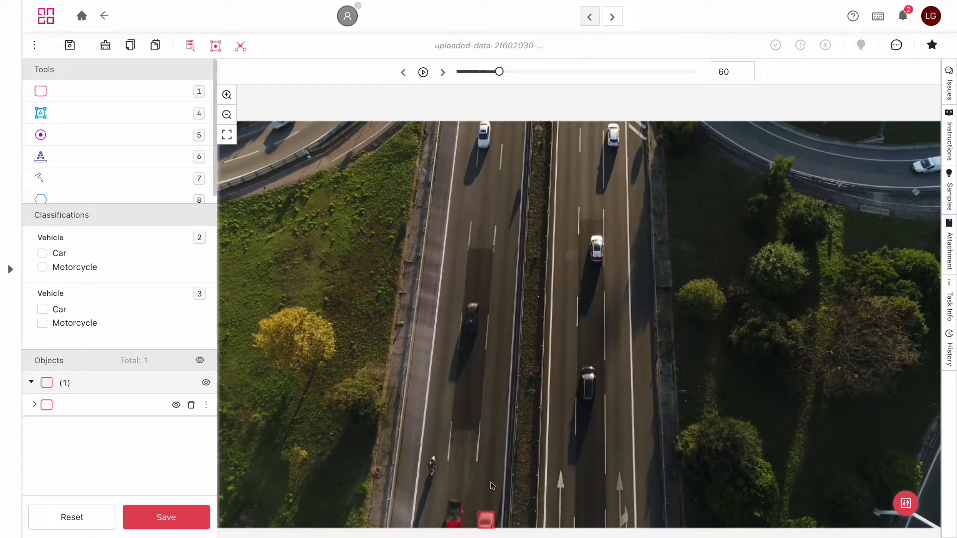
# Advance to frame 61 and reduce the bounding box to about 43x18.2 around the car's last visible part
pyautogui.click(443, 73)
pyautogui.click(491, 520)
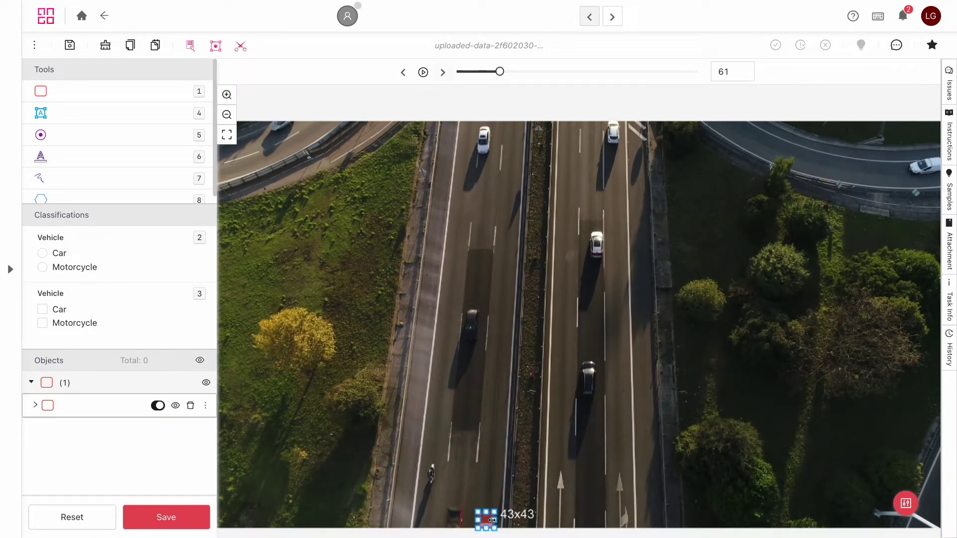
pyautogui.moveTo(486, 512); pyautogui.dragTo(487, 523)
pyautogui.click(482, 377)
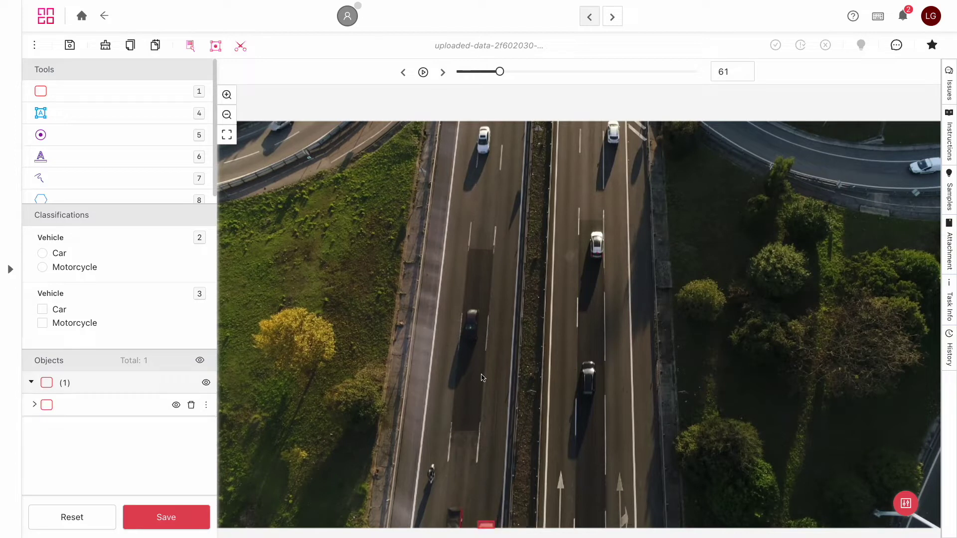
# Advance to frame 62 and switch the car's bounding box off from that frame
pyautogui.click(442, 72)
pyautogui.click(482, 524)
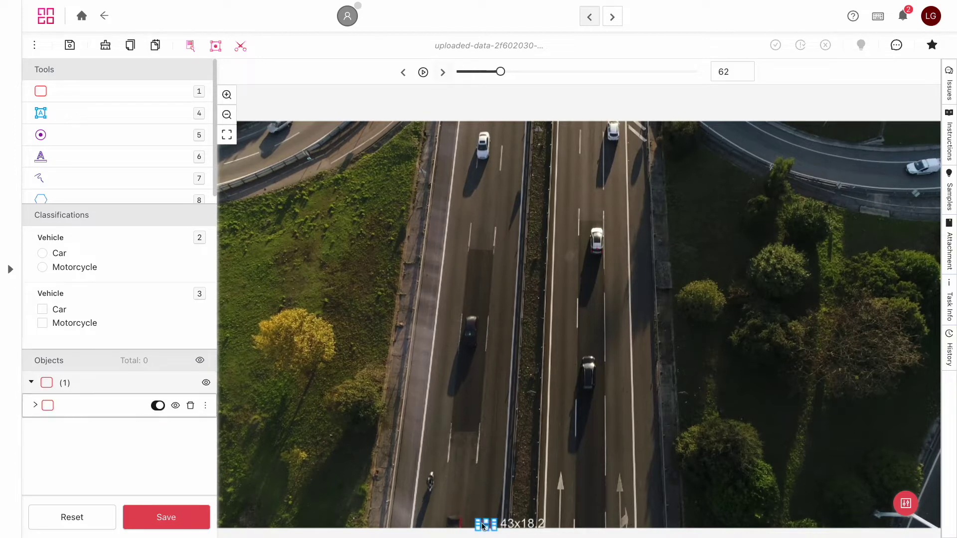
pyautogui.click(530, 412)
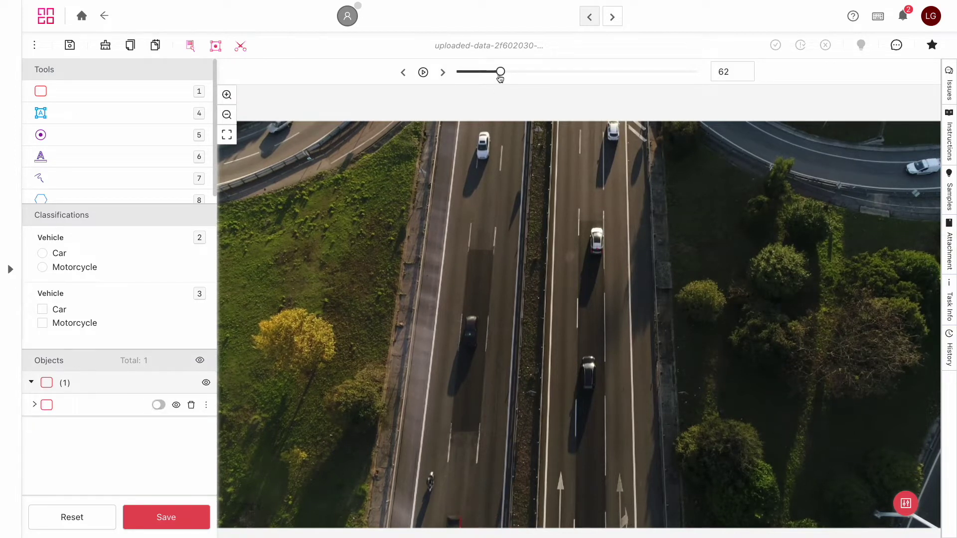
# Return to frame 54 and move the bounding box down so it covers the white car
pyautogui.moveTo(500, 77)
pyautogui.mouseDown()
pyautogui.moveTo(474, 77)
pyautogui.moveTo(495, 73)
pyautogui.mouseUp()
pyautogui.click(489, 466)
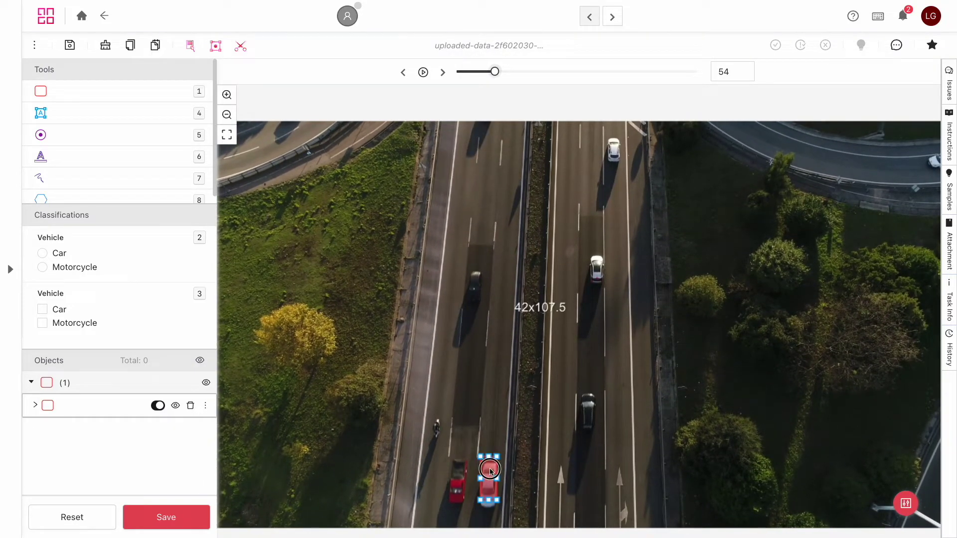
pyautogui.moveTo(490, 471); pyautogui.dragTo(490, 478)
pyautogui.click(491, 425)
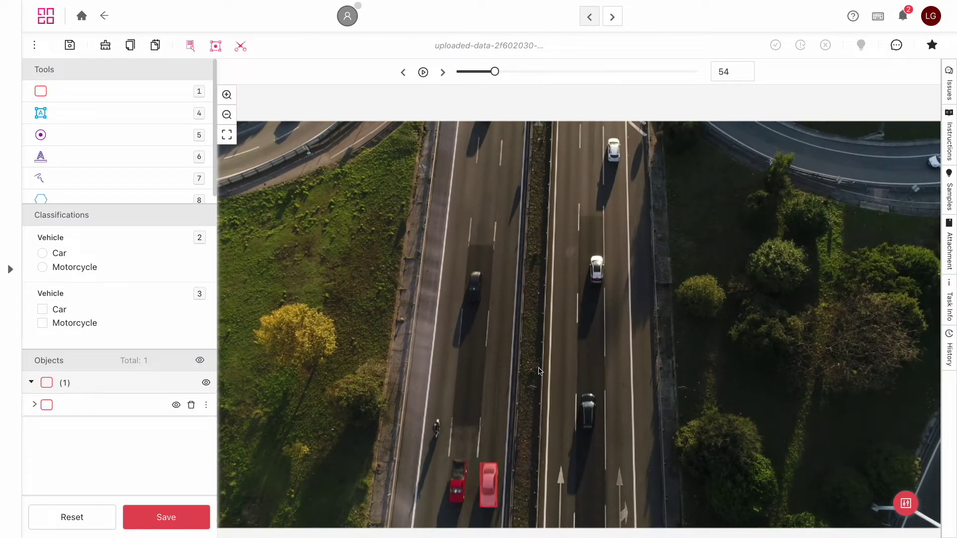
# Open the project's assets and examine the advanced data upload settings, including Frame Step, without uploading anything
pyautogui.click(104, 16)
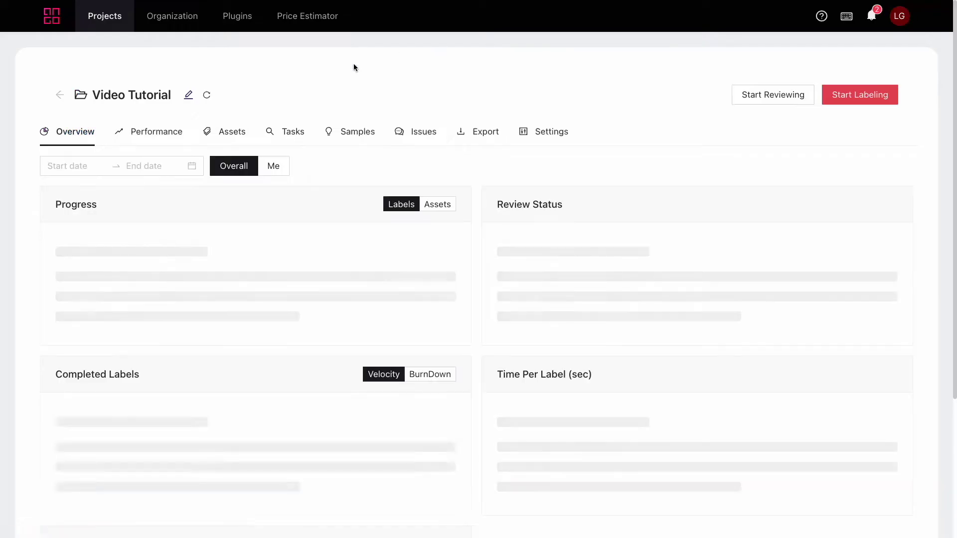
pyautogui.click(228, 130)
pyautogui.click(881, 166)
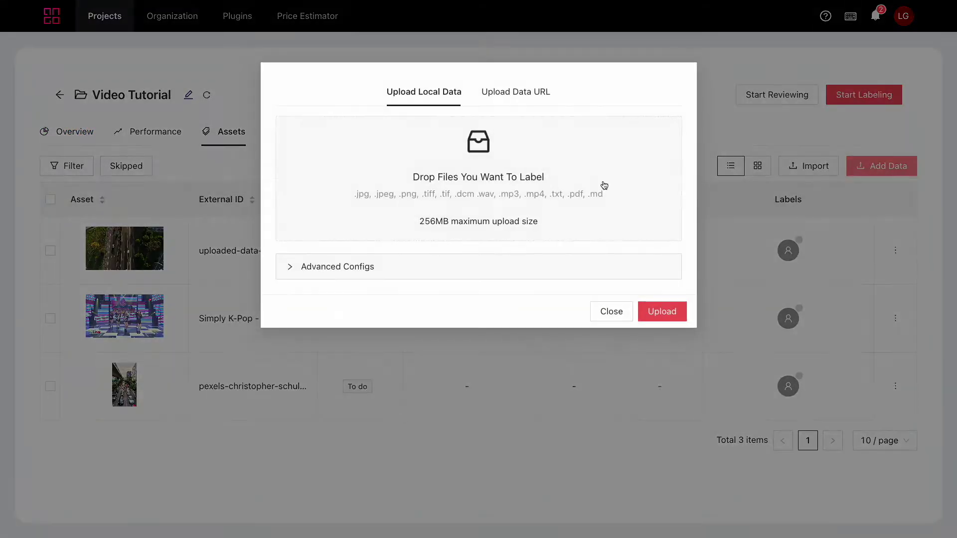
pyautogui.click(470, 269)
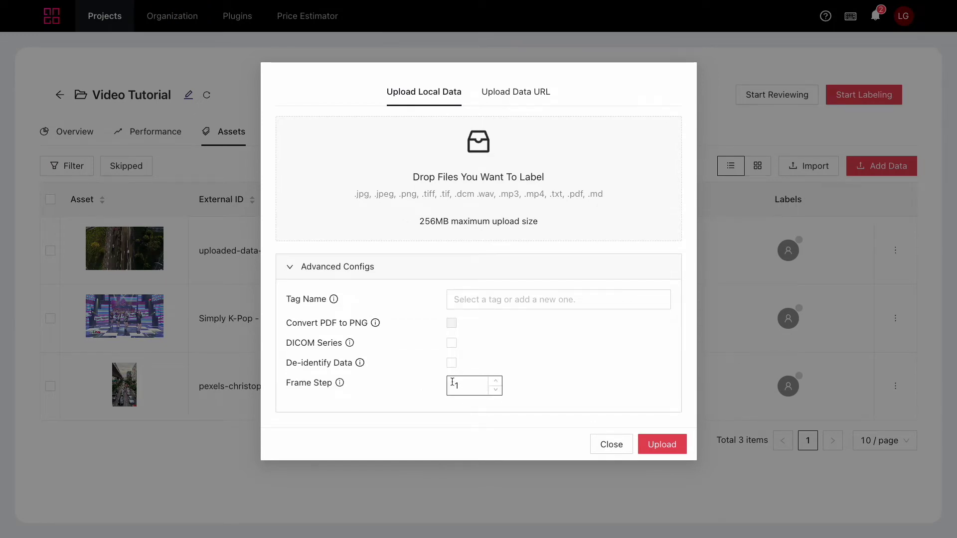
pyautogui.click(614, 444)
# Enable the Frame-specific option for the Vehicle radio classification in the project's label set
pyautogui.click(552, 131)
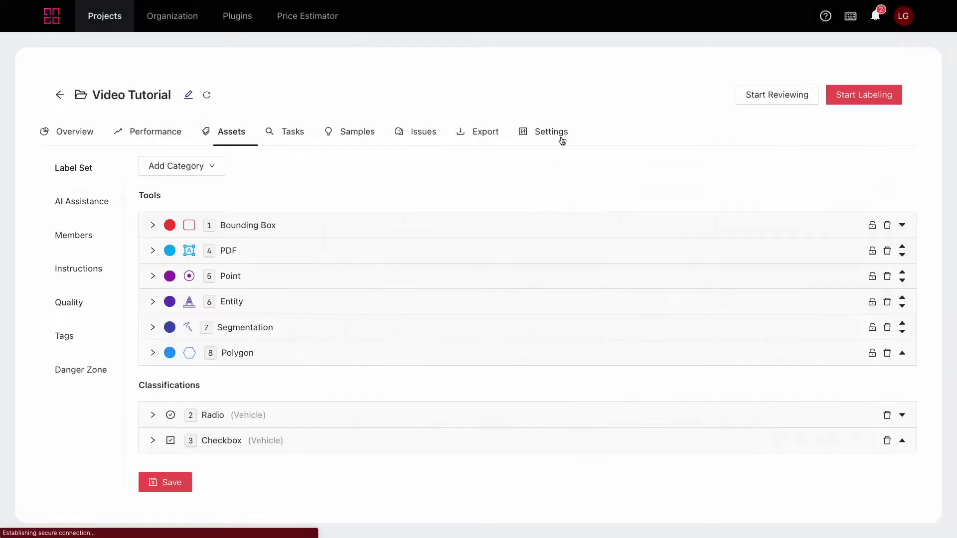
pyautogui.click(322, 415)
pyautogui.scroll(-2, 320, 414)
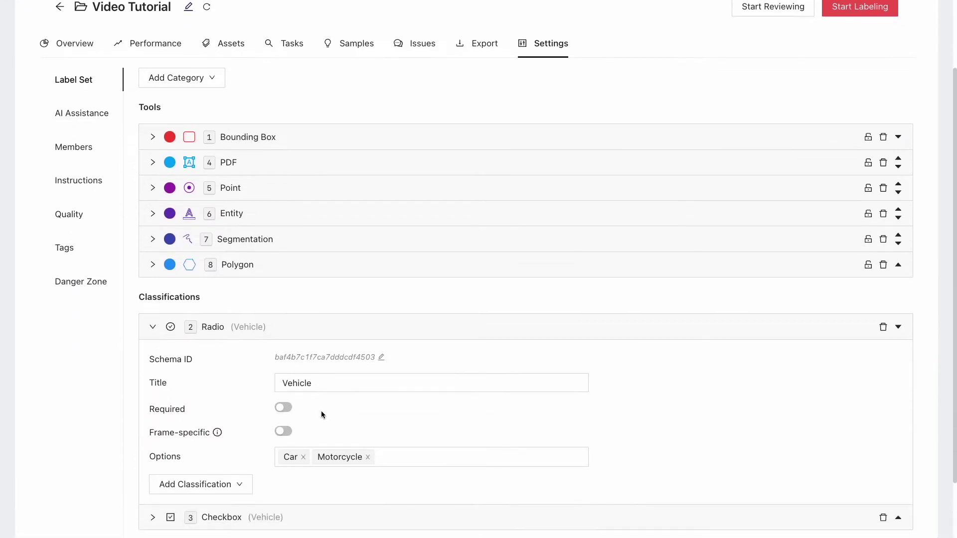
pyautogui.click(283, 431)
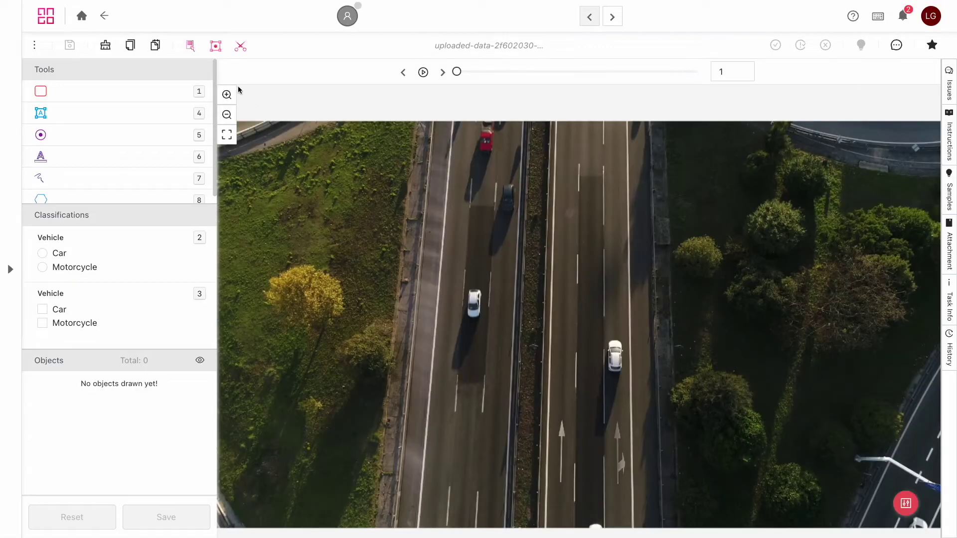
# Draw a bounding box about 39.7x77.7 around the white car at frame 1, and move it onto the same car at frame 2
pyautogui.click(163, 97)
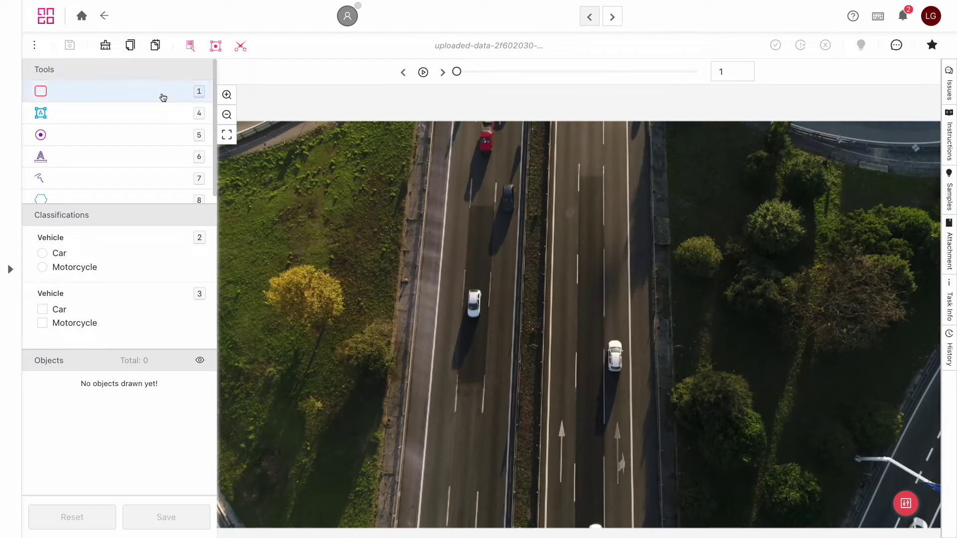
pyautogui.moveTo(466, 289); pyautogui.dragTo(482, 319)
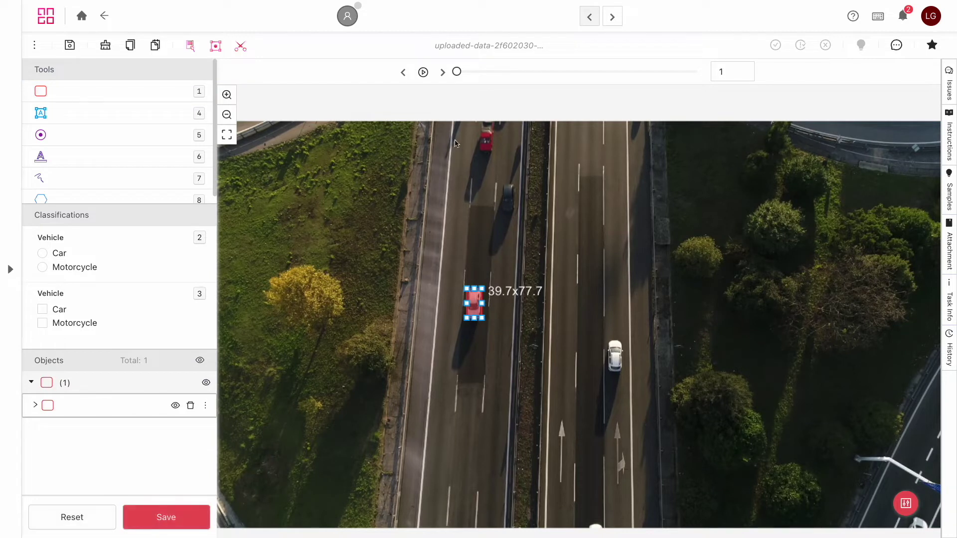
pyautogui.click(441, 74)
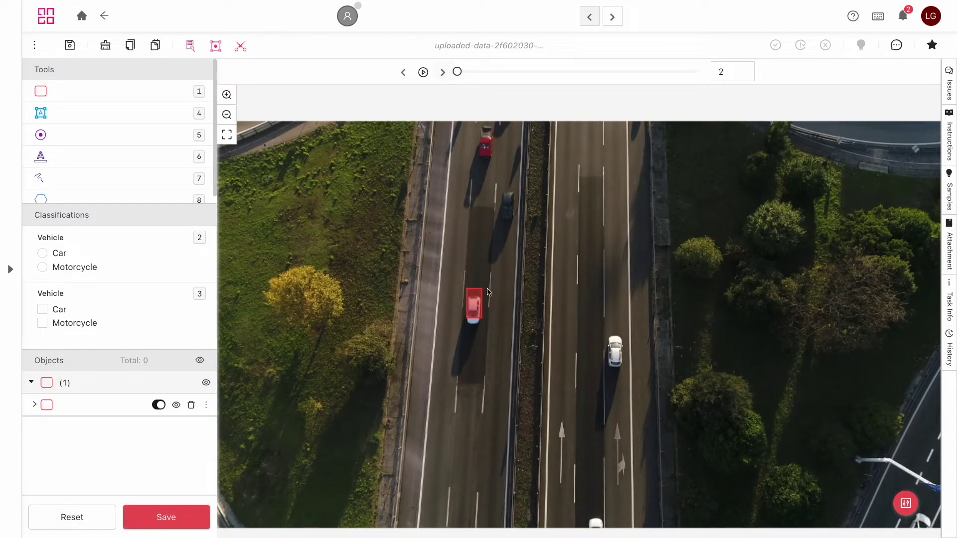
pyautogui.click(476, 302)
pyautogui.moveTo(475, 301); pyautogui.dragTo(476, 307)
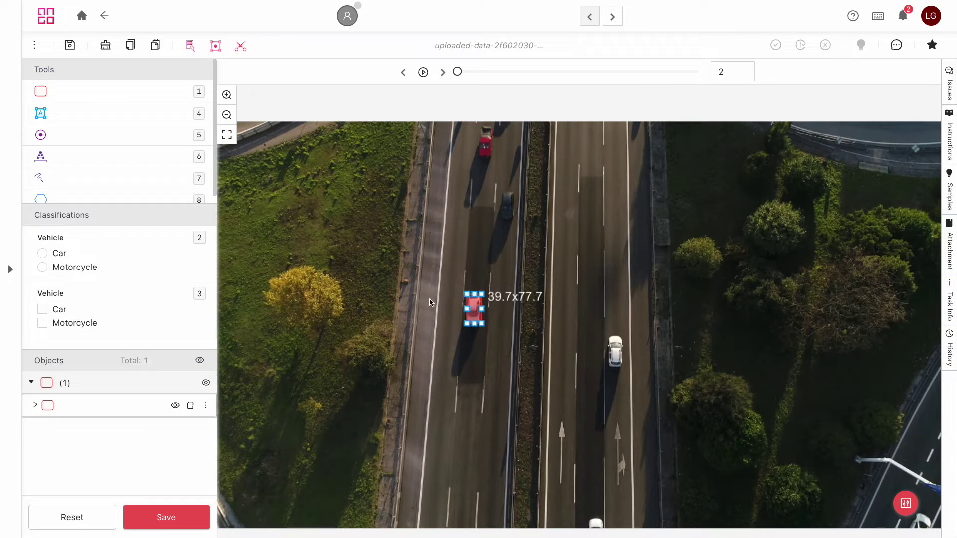
pyautogui.click(426, 300)
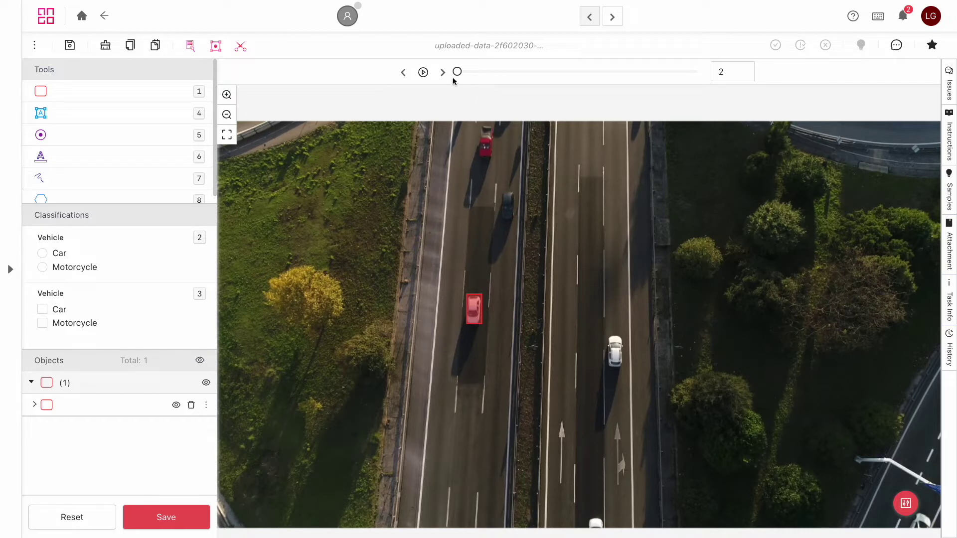
# Go from frame 1 to frame 27 and move the bounding box onto the tracked white car near the image's lower edge
pyautogui.moveTo(457, 75)
pyautogui.click(458, 74)
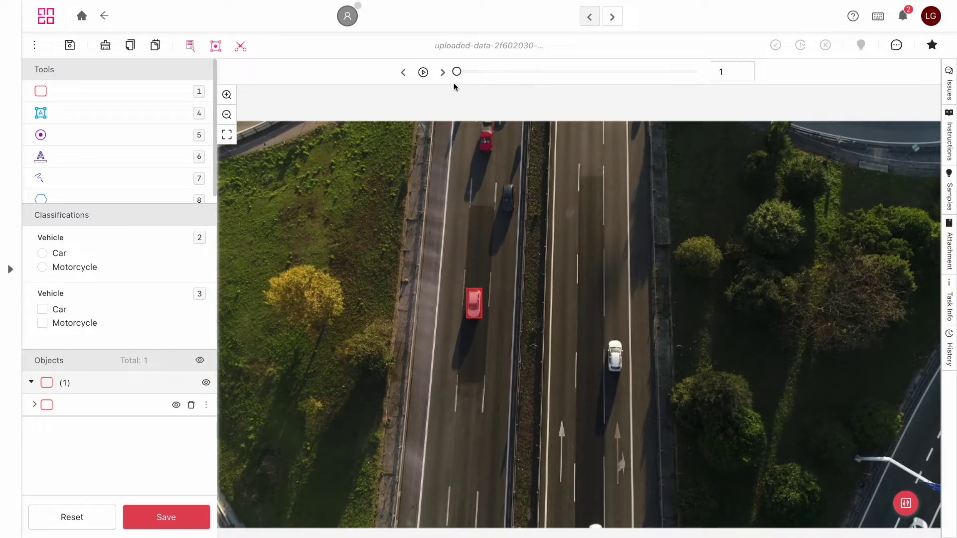
pyautogui.moveTo(456, 72); pyautogui.dragTo(477, 79)
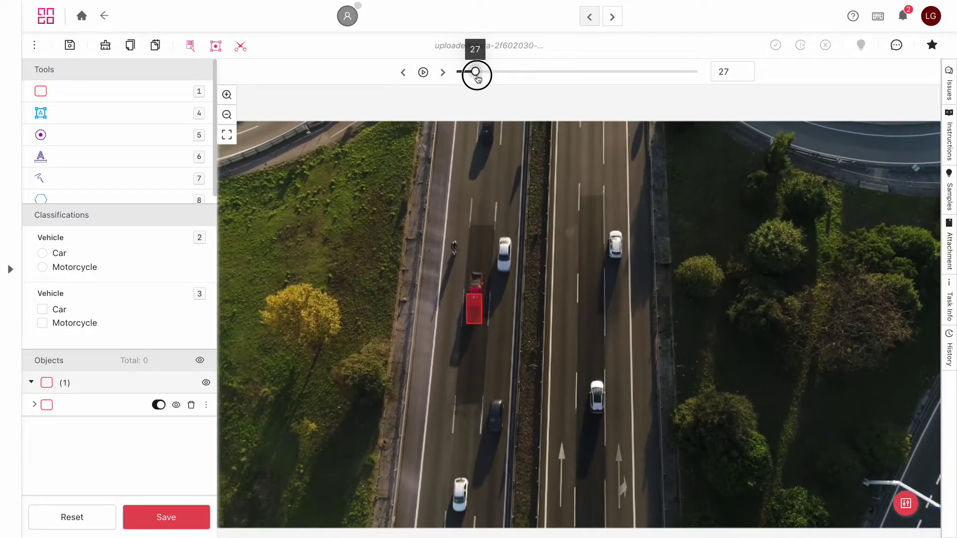
pyautogui.click(473, 313)
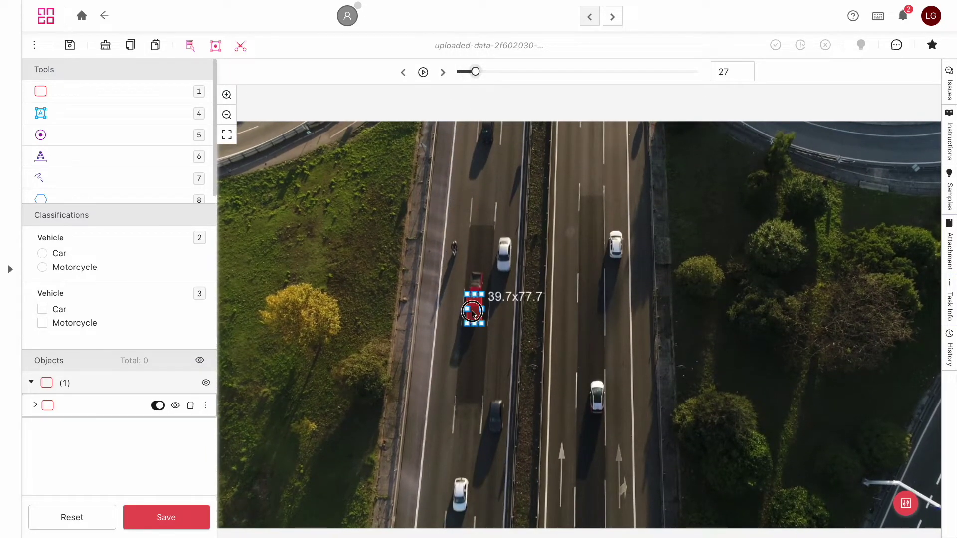
pyautogui.moveTo(472, 313); pyautogui.dragTo(456, 514)
pyautogui.click(455, 371)
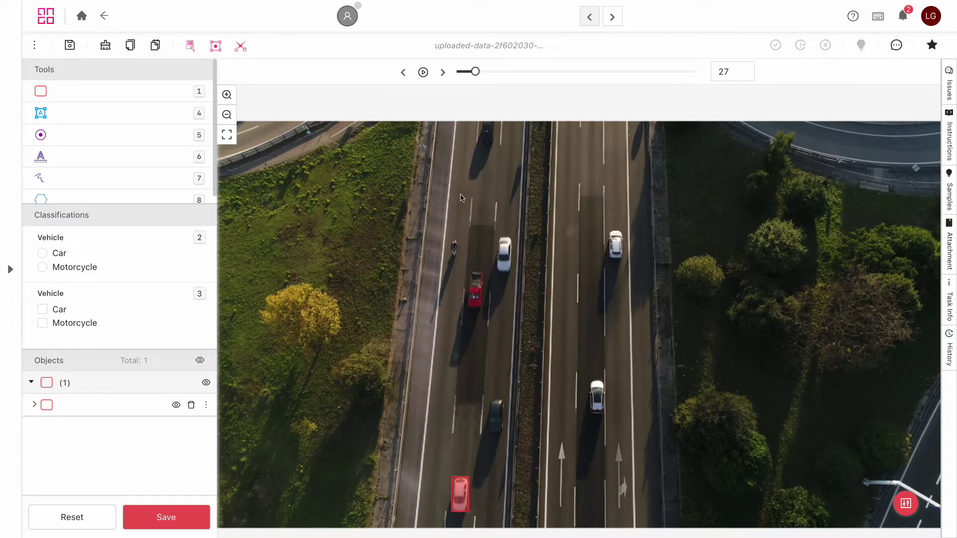
# Go to frame 13 and fit the bounding box onto the tracked white car, sized about 39.2x84.3
pyautogui.moveTo(475, 71); pyautogui.dragTo(464, 72)
pyautogui.click(467, 396)
pyautogui.scroll(5, 463, 398)
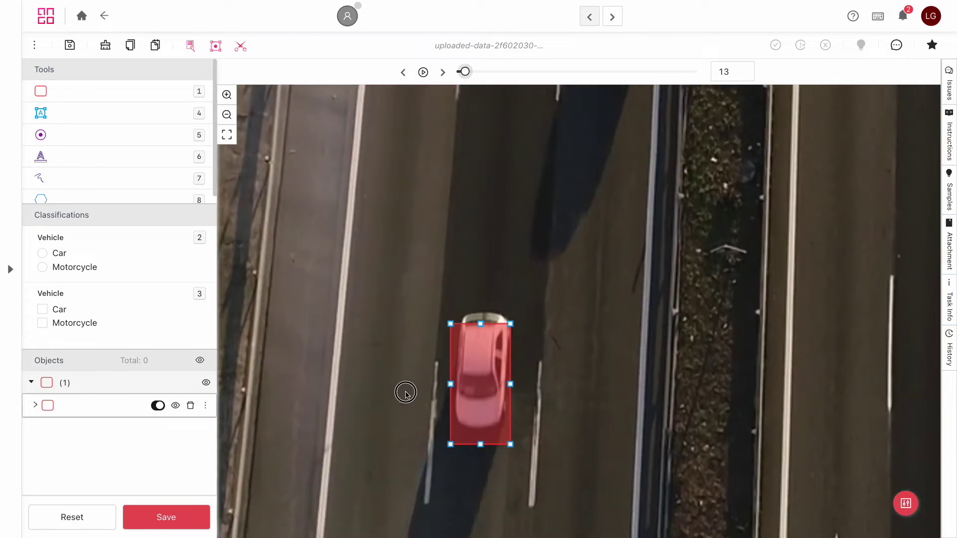
pyautogui.moveTo(476, 395); pyautogui.dragTo(480, 382)
pyautogui.moveTo(516, 431); pyautogui.dragTo(511, 432)
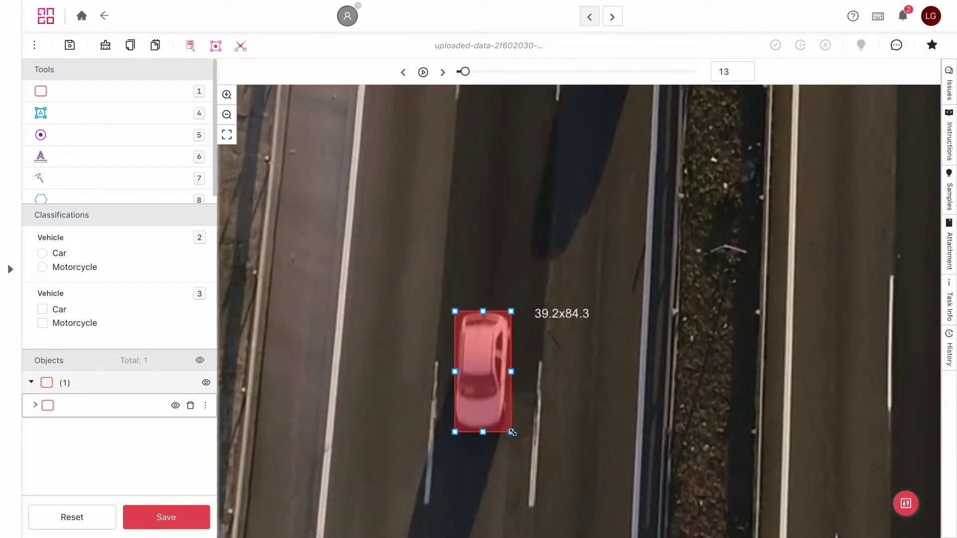
pyautogui.click(226, 134)
# Go to frame 28 and move the bounding box down onto the tracked white car
pyautogui.moveTo(468, 74)
pyautogui.mouseDown()
pyautogui.moveTo(456, 74)
pyautogui.moveTo(476, 72)
pyautogui.mouseUp()
pyautogui.click(455, 495)
pyautogui.moveTo(454, 505); pyautogui.dragTo(453, 512)
pyautogui.click(455, 460)
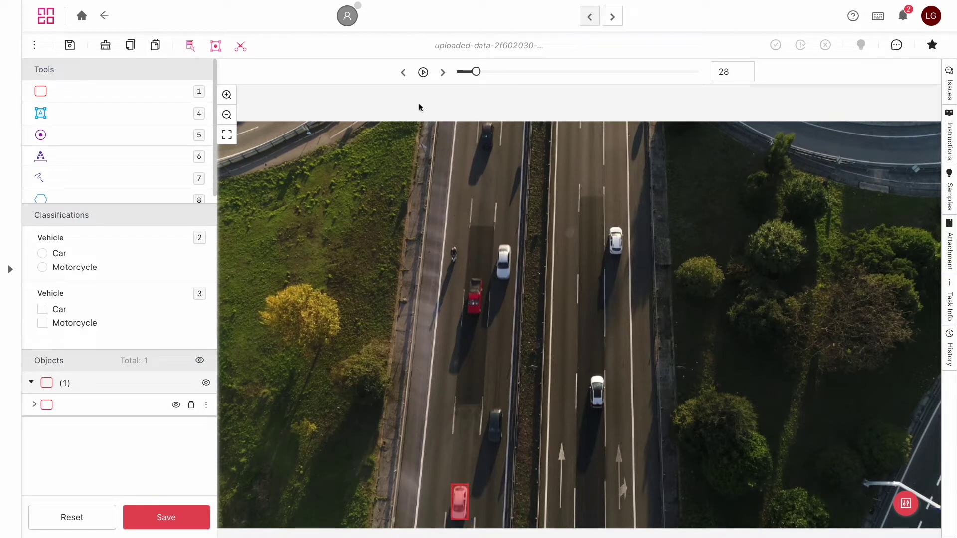
# Step back to frame 26 and forward to frame 27, selecting the bounding box in each to compare its object controls
pyautogui.click(404, 76)
pyautogui.click(404, 77)
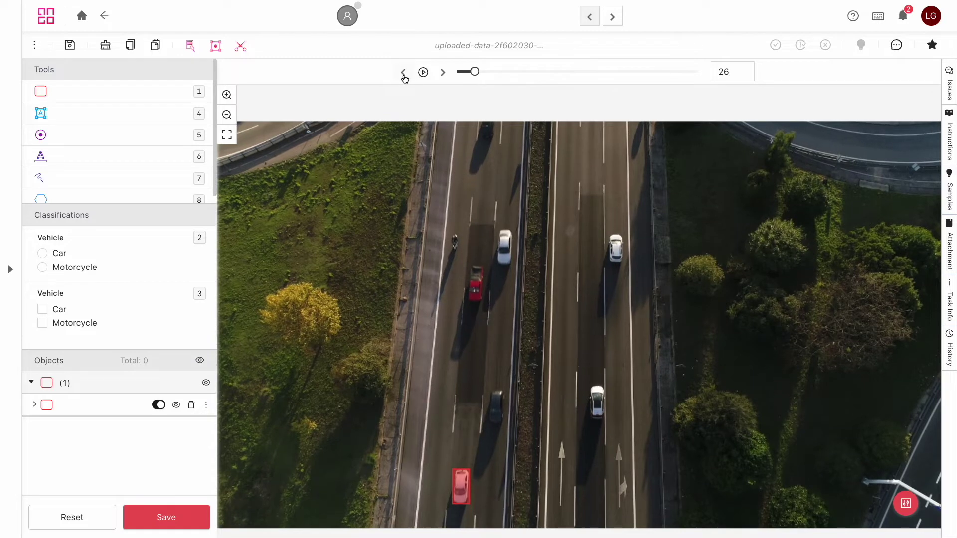
pyautogui.click(152, 410)
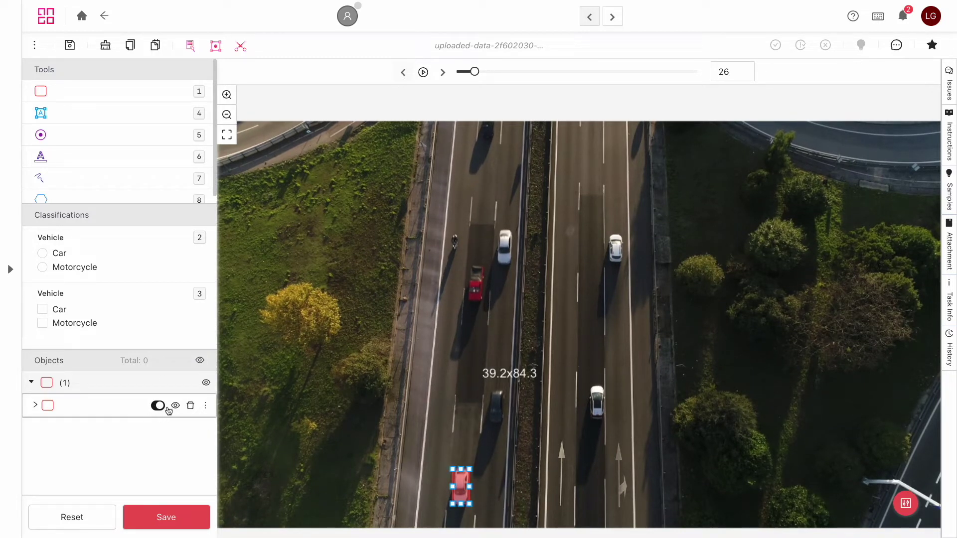
pyautogui.click(444, 74)
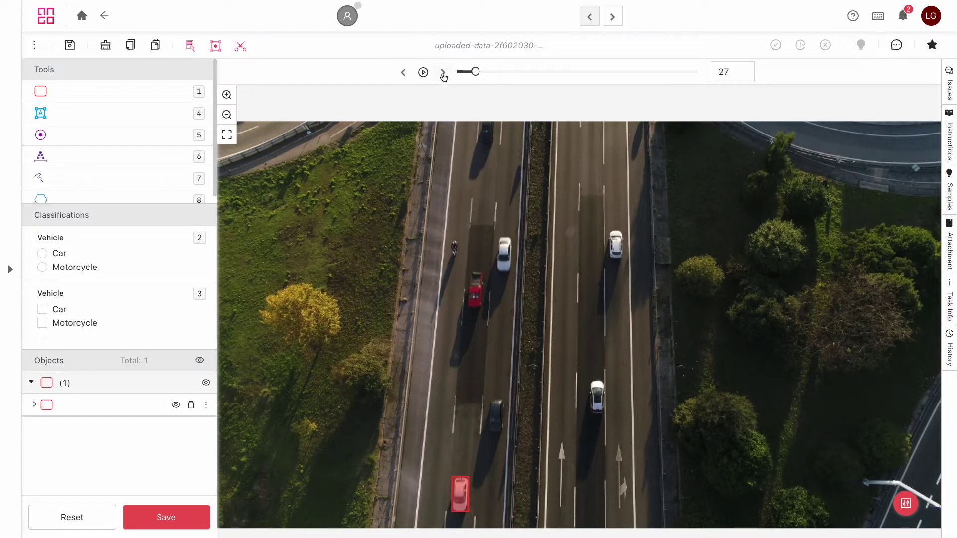
pyautogui.click(144, 414)
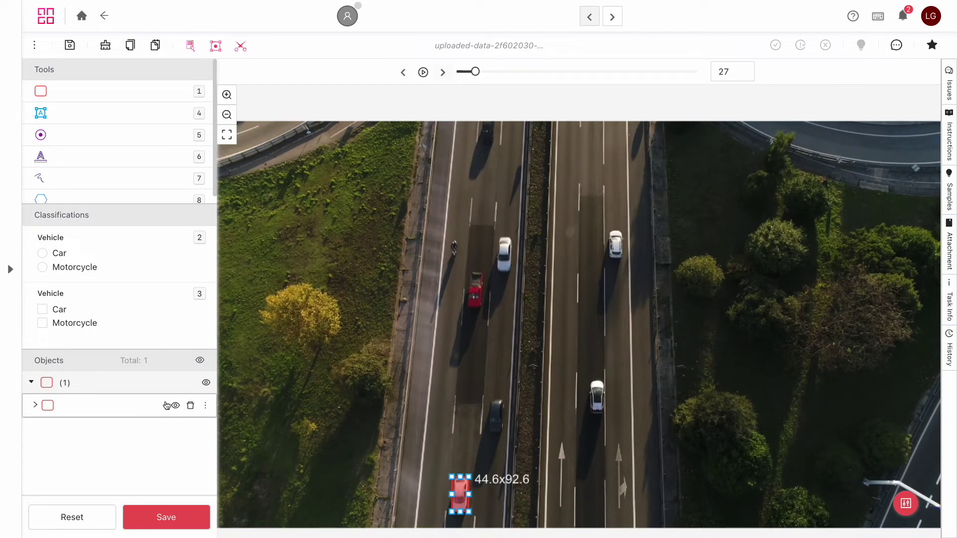
# Advance to frame 32 and move the bounding box onto the part of the white car still inside the image
pyautogui.click(441, 74)
pyautogui.click(441, 74)
pyautogui.click(441, 74)
pyautogui.click(441, 74)
pyautogui.click(440, 76)
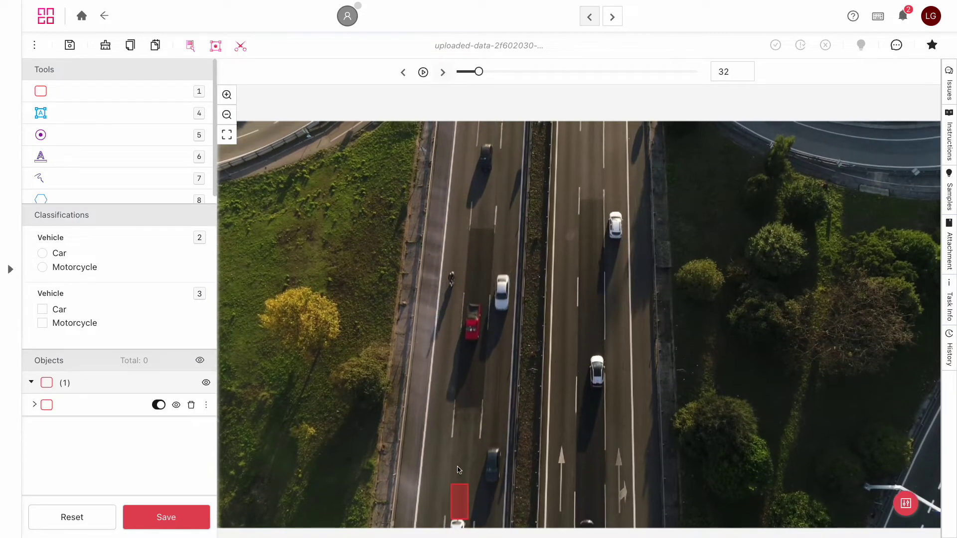
pyautogui.moveTo(458, 494); pyautogui.dragTo(459, 517)
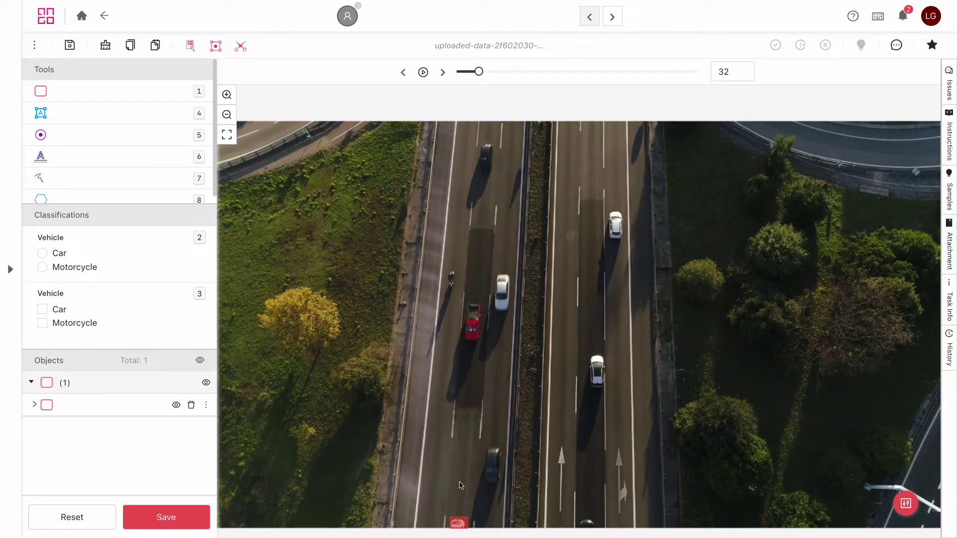
# Advance to frame 33 and switch the bounding box off there to end its tracking, then collapse its classification details
pyautogui.click(443, 73)
pyautogui.click(462, 521)
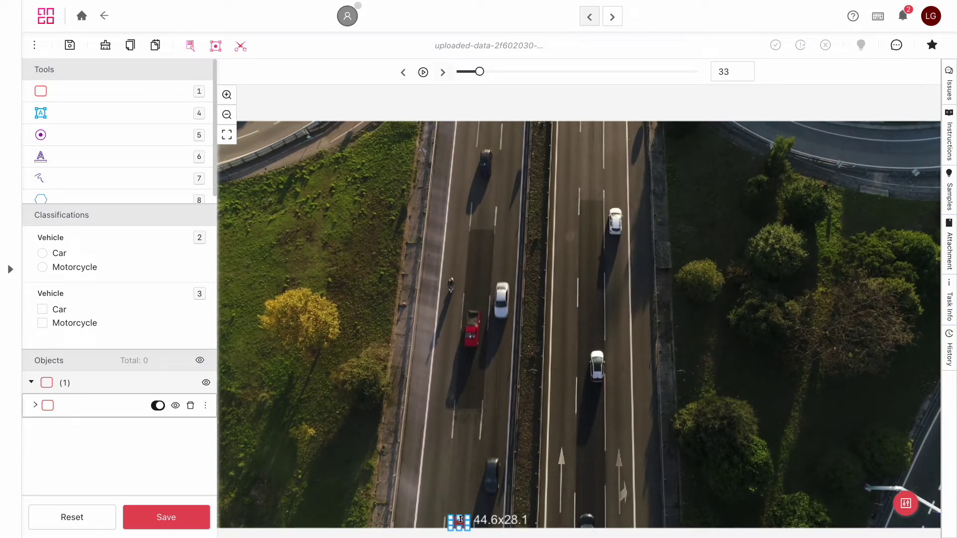
pyautogui.click(156, 406)
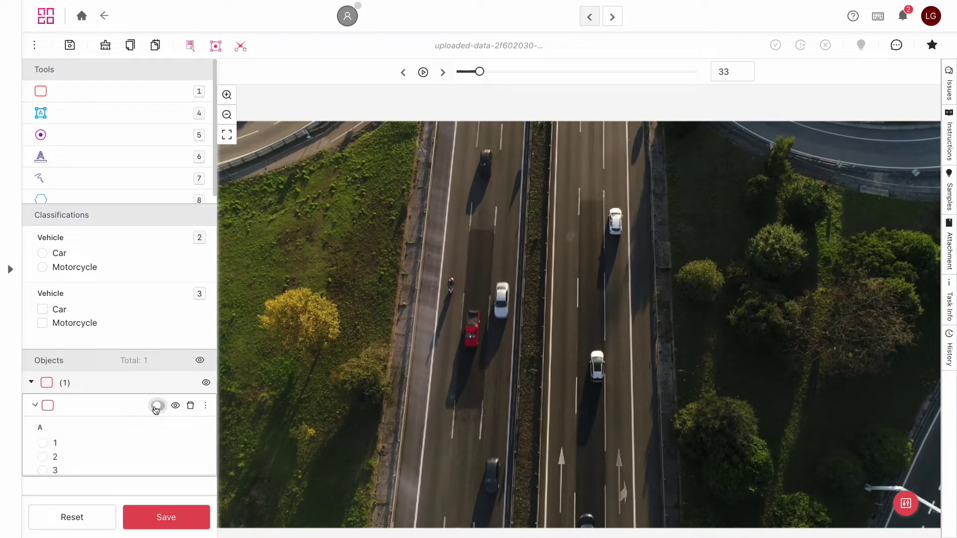
pyautogui.click(34, 407)
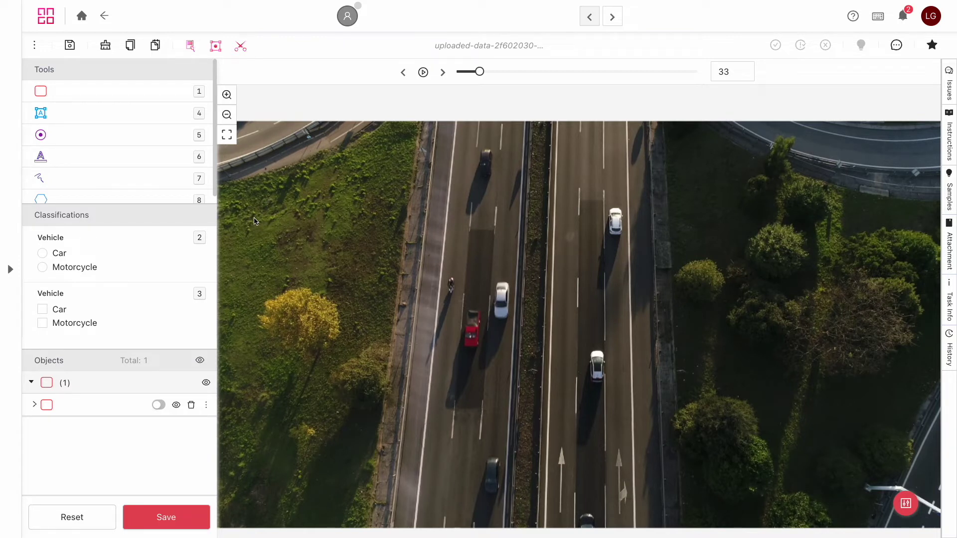
# Return to frame 27 and open the bounding box's nested classification A to examine its options
pyautogui.click(403, 73)
pyautogui.click(403, 72)
pyautogui.click(403, 72)
pyautogui.click(403, 73)
pyautogui.click(403, 73)
pyautogui.click(403, 73)
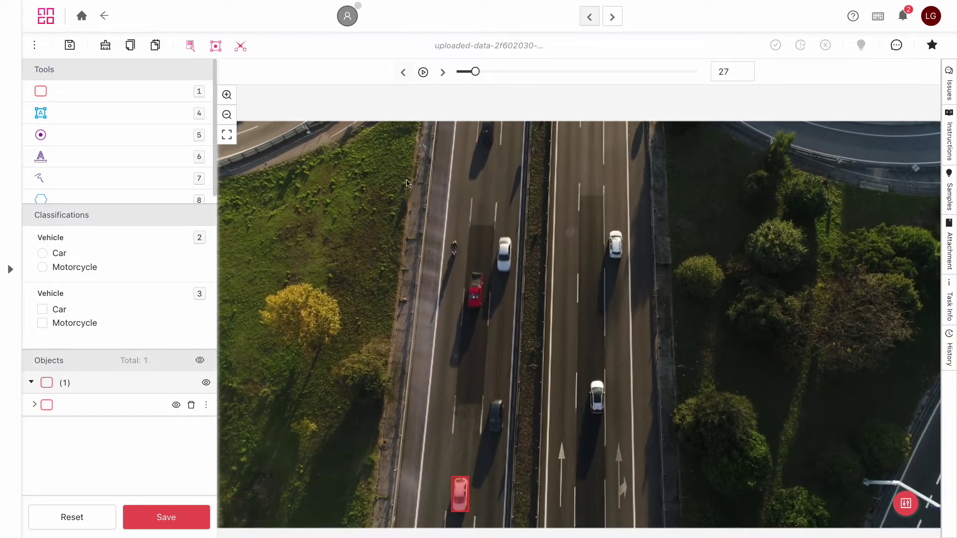
pyautogui.click(462, 487)
pyautogui.click(467, 496)
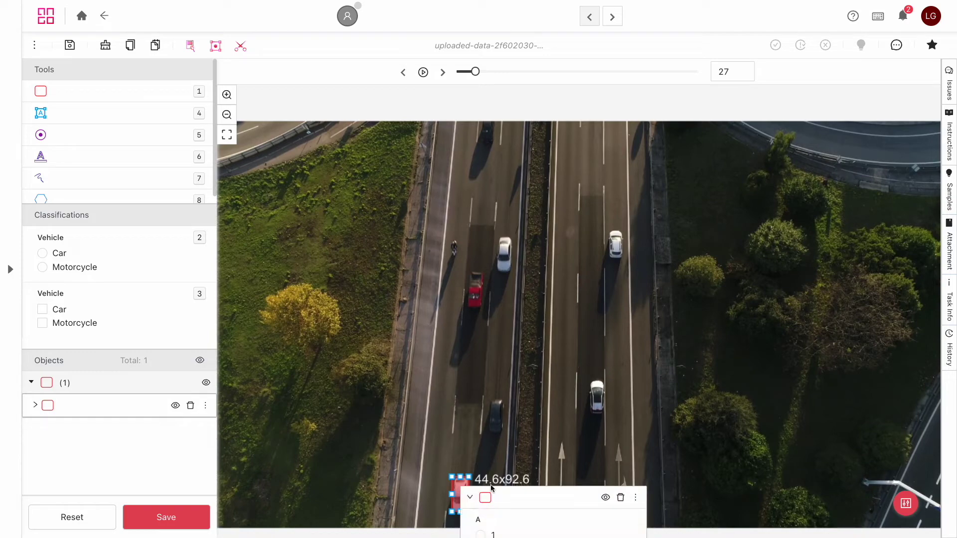
pyautogui.click(480, 508)
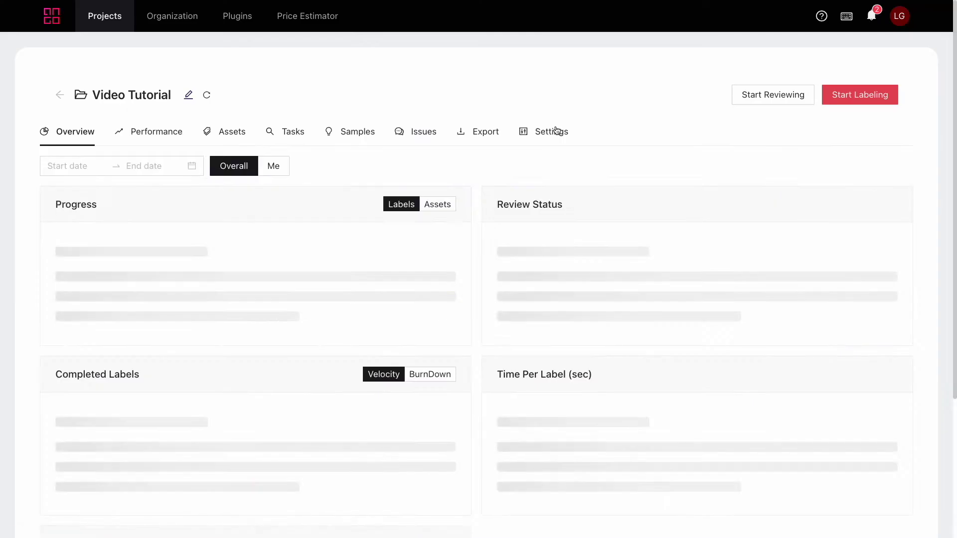
# Examine the Bounding Box tool's nested radio classification A and its conditional If 1 radio in the project's label set
pyautogui.click(556, 130)
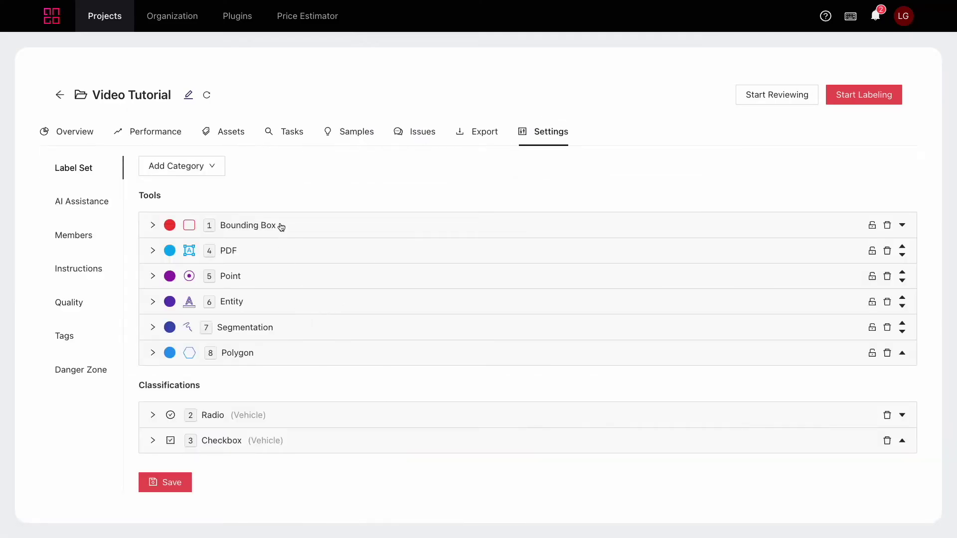
pyautogui.click(279, 225)
pyautogui.click(169, 359)
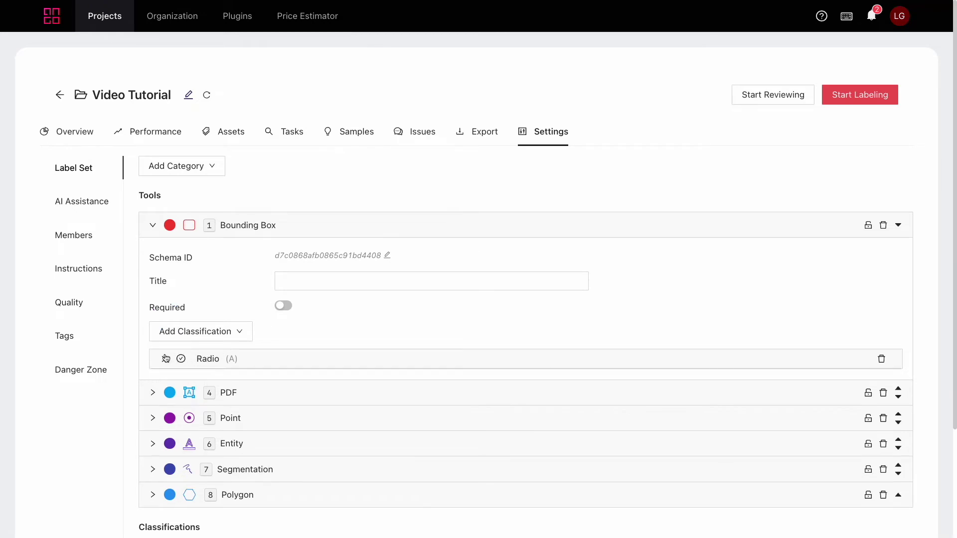
pyautogui.scroll(-1, 333, 399)
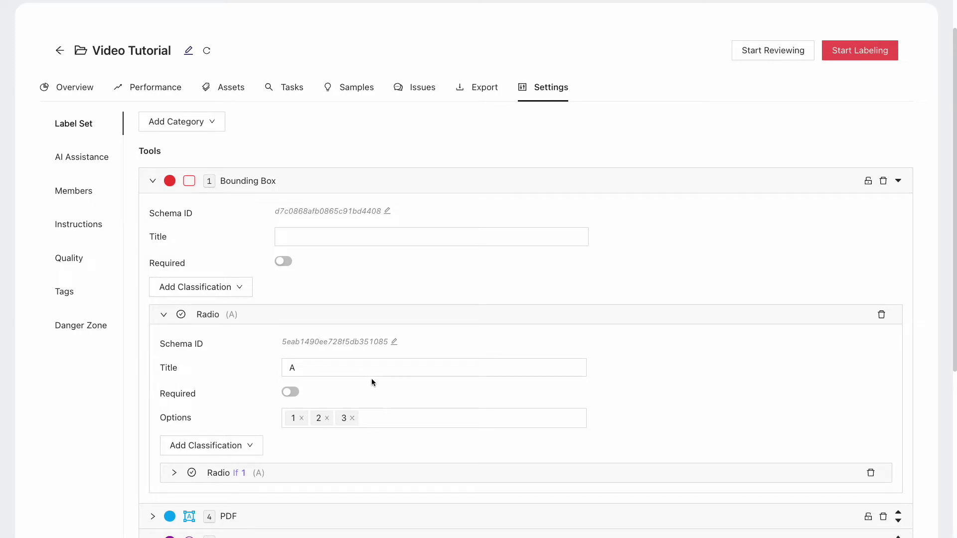
pyautogui.scroll(-2, 365, 351)
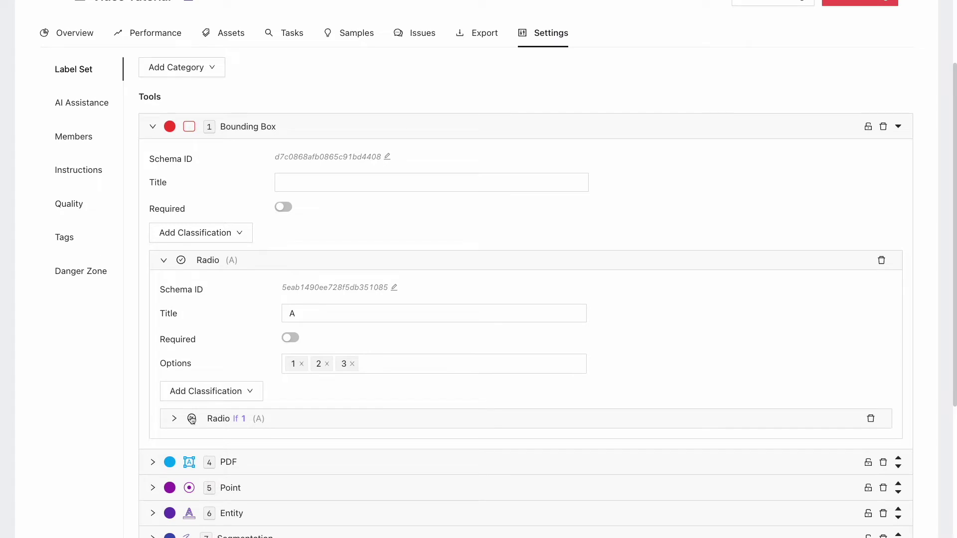
pyautogui.click(174, 419)
pyautogui.scroll(-2, 175, 423)
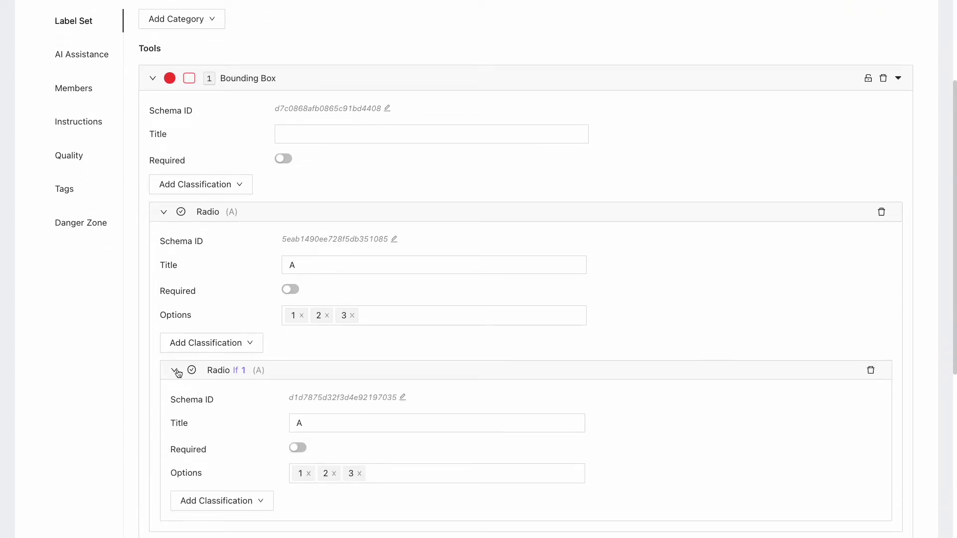
pyautogui.click(174, 370)
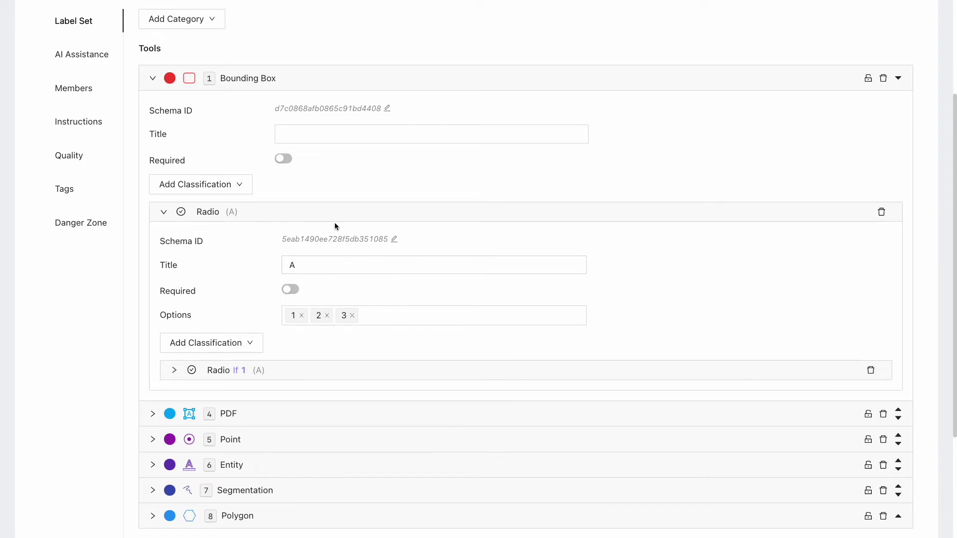
pyautogui.scroll(3, 334, 222)
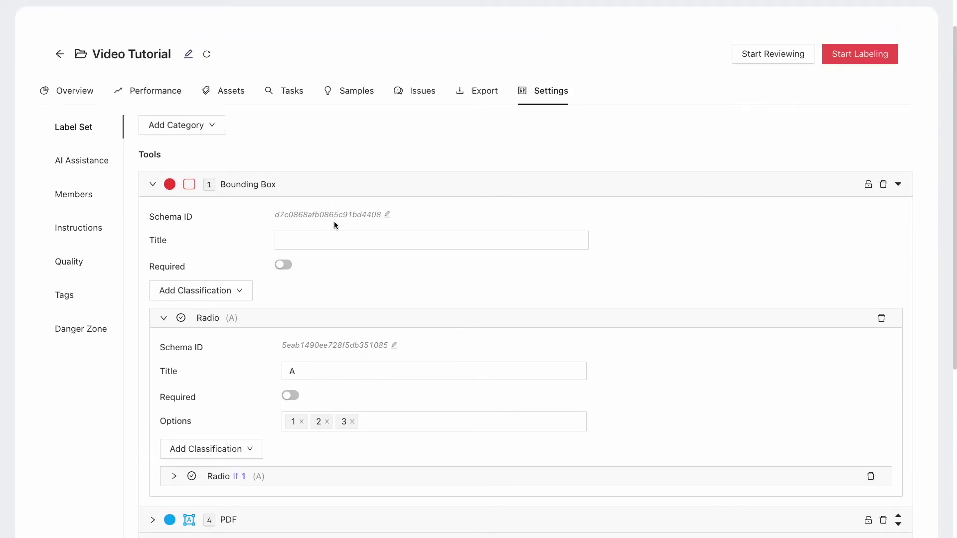
pyautogui.click(234, 95)
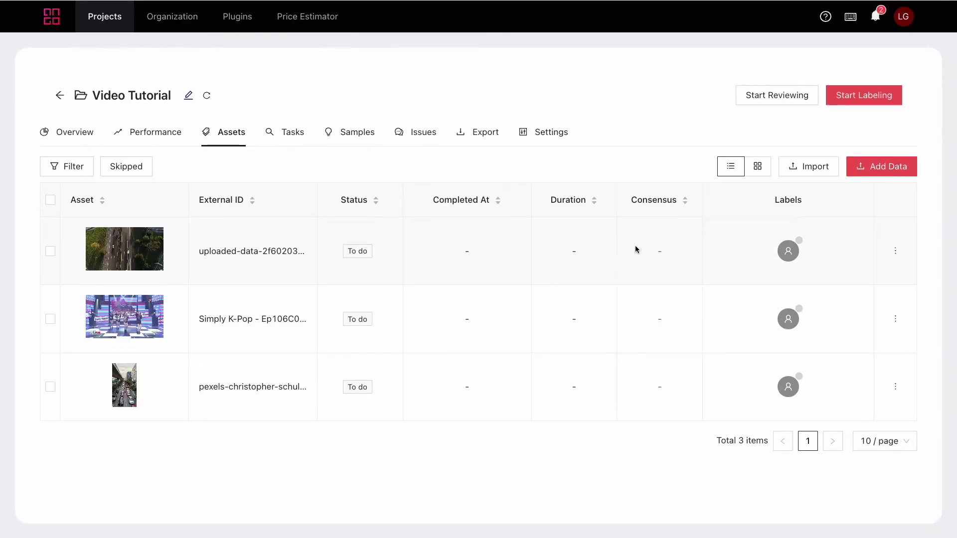
# Save the label set with Frame-specific enabled for the Vehicle checkbox classification
pyautogui.click(523, 131)
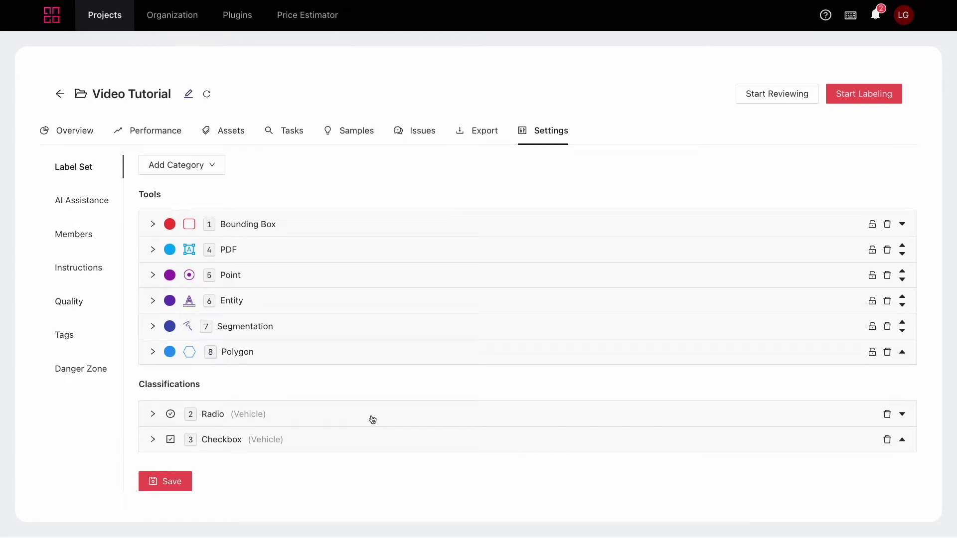
pyautogui.click(349, 443)
pyautogui.scroll(-4, 347, 444)
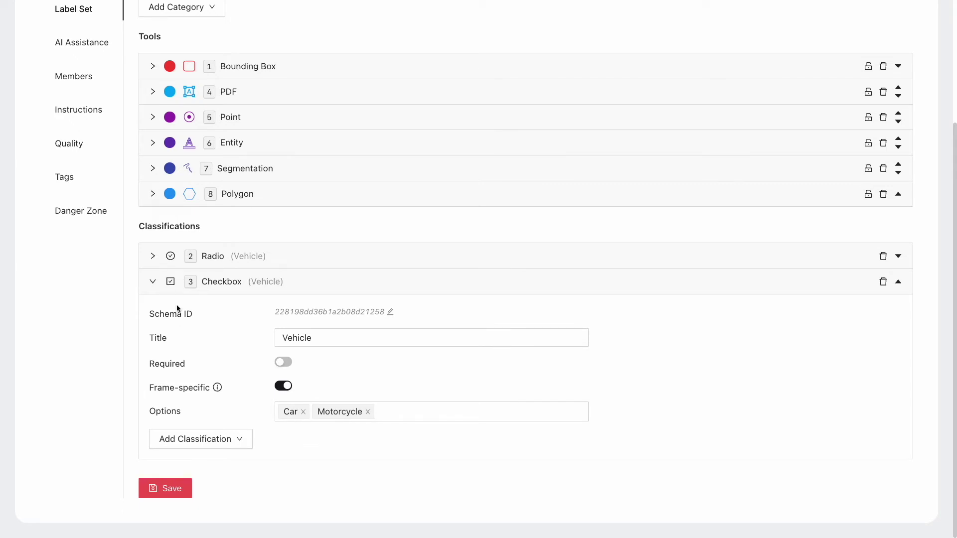
pyautogui.click(284, 388)
pyautogui.click(291, 388)
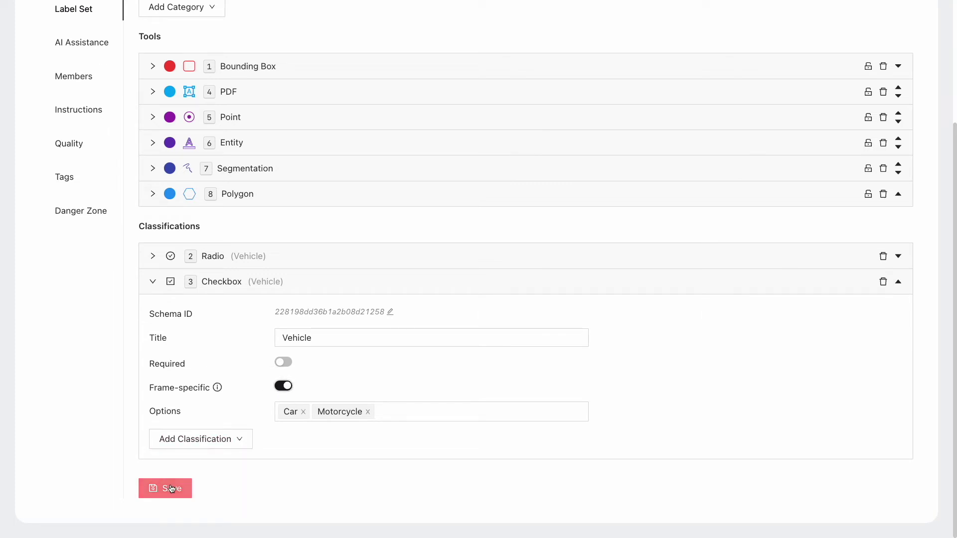
pyautogui.scroll(3, 251, 316)
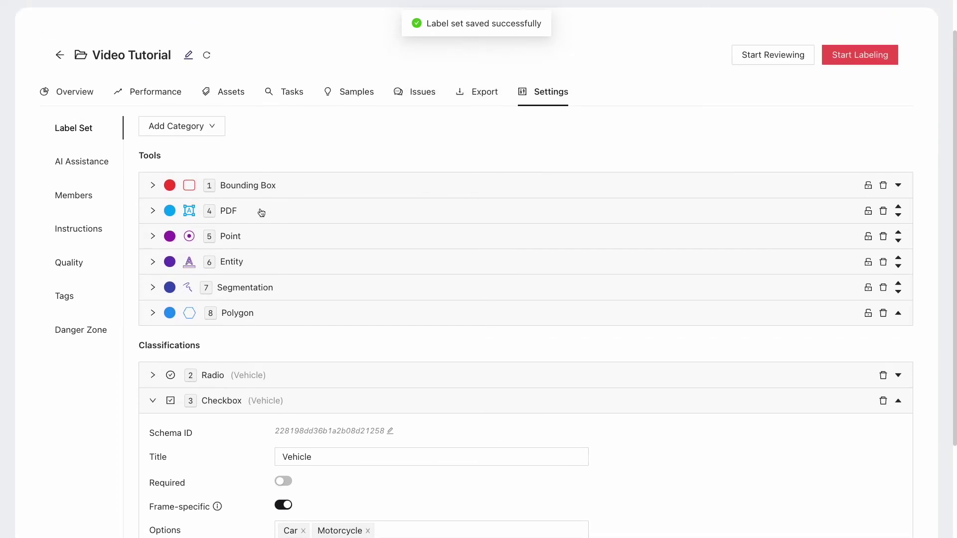
# Open the highway video for labeling, mark the Vehicle checkbox as Motorcycle at frame 8, and follow the classification to frame 40
pyautogui.click(233, 95)
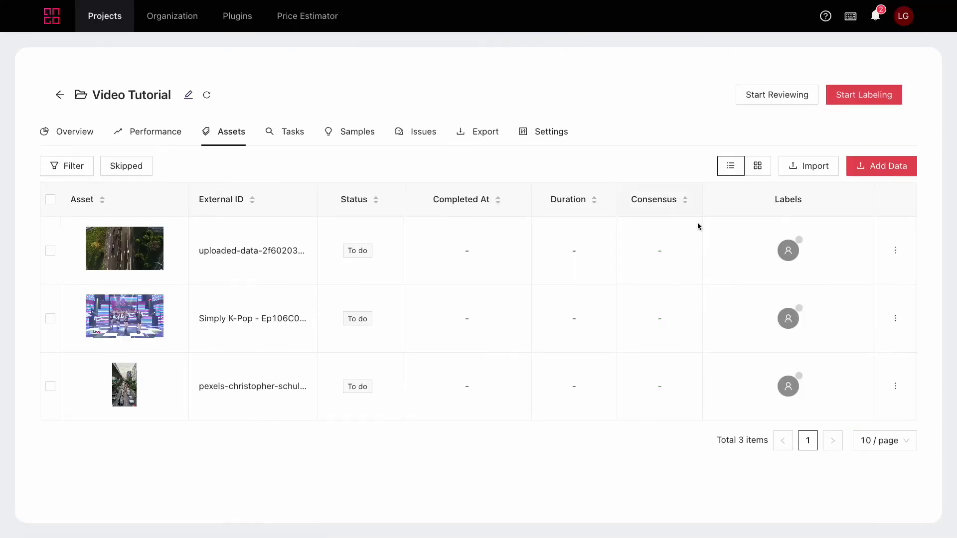
pyautogui.click(774, 243)
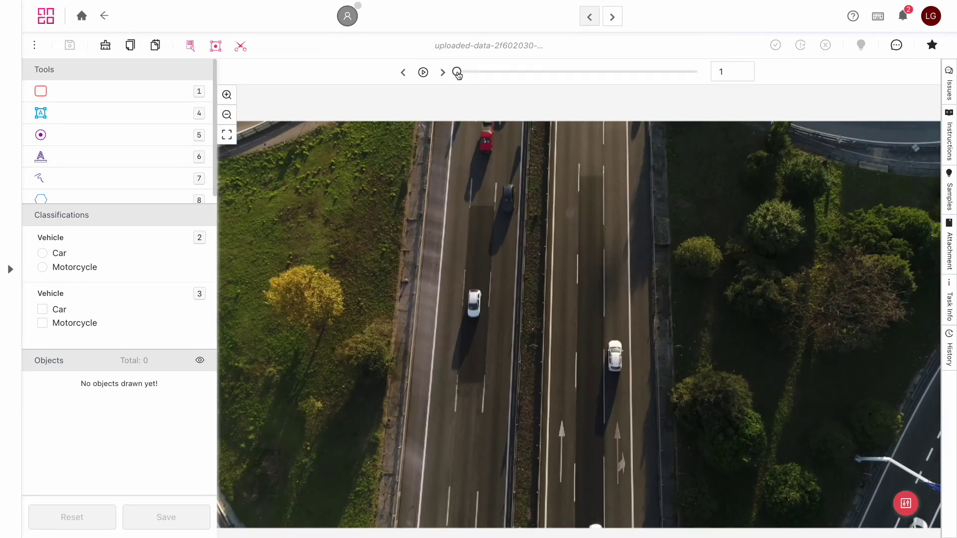
pyautogui.moveTo(456, 71)
pyautogui.mouseDown()
pyautogui.moveTo(485, 73)
pyautogui.moveTo(462, 72)
pyautogui.mouseUp()
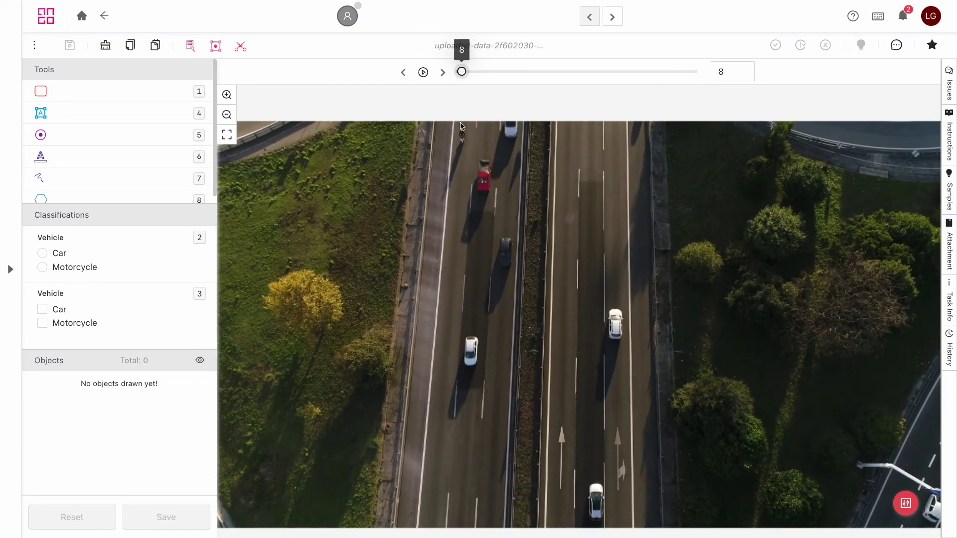
pyautogui.moveTo(461, 126); pyautogui.dragTo(457, 144)
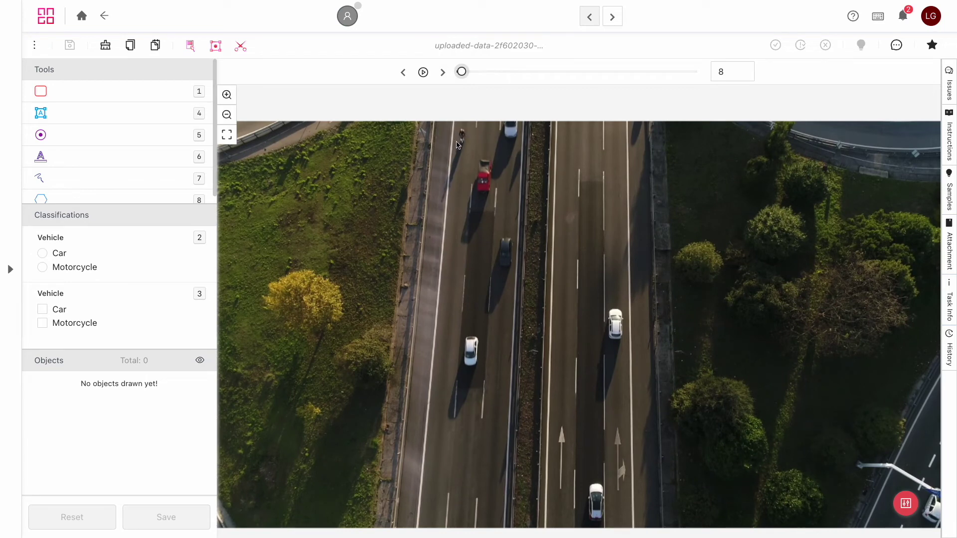
pyautogui.click(71, 326)
pyautogui.moveTo(462, 72); pyautogui.dragTo(484, 74)
pyautogui.click(59, 327)
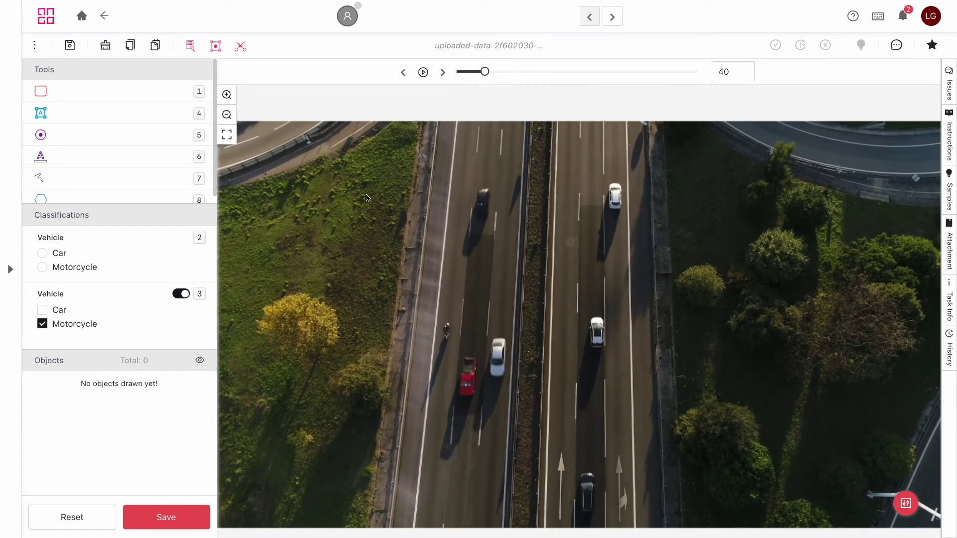
# Leave the highway video without saving its changes and open the city street traffic video for labeling
pyautogui.click(103, 17)
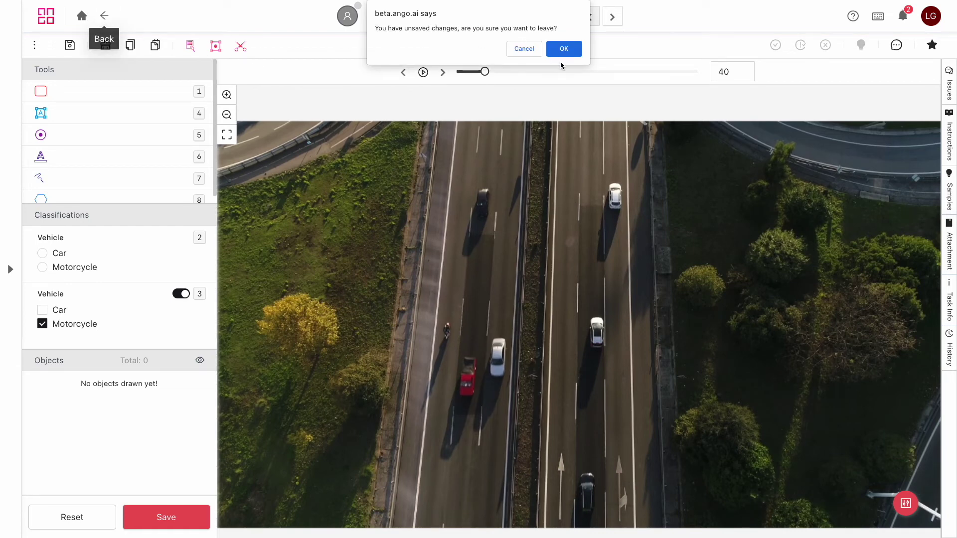
pyautogui.click(564, 50)
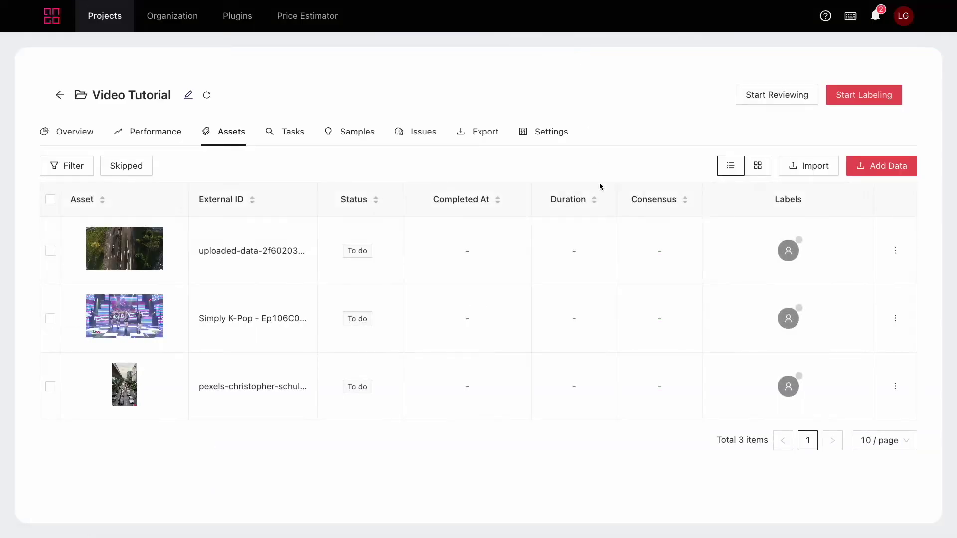
pyautogui.click(787, 387)
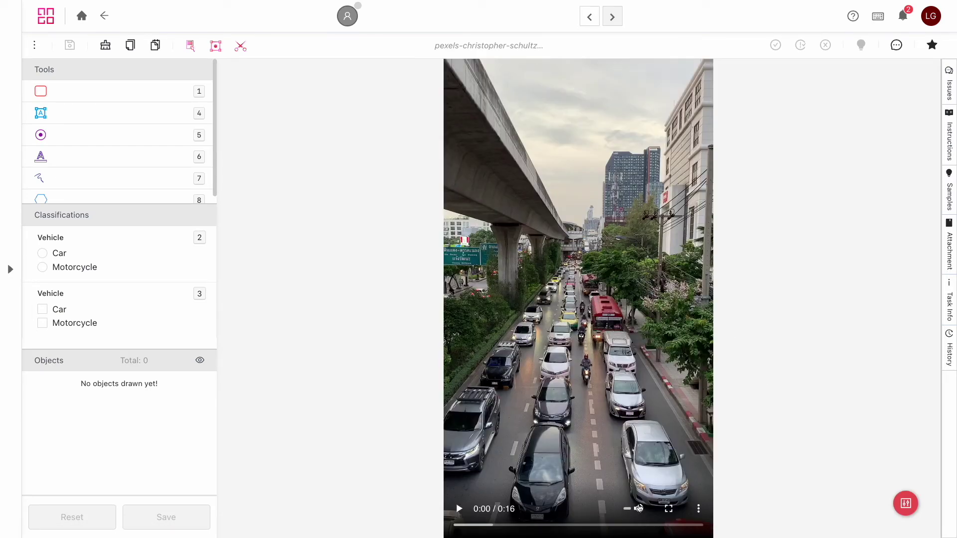
# Set Frame Step to 0 in the advanced configs for adding local data to the project, and close without uploading
pyautogui.click(639, 508)
pyautogui.click(79, 20)
pyautogui.click(853, 169)
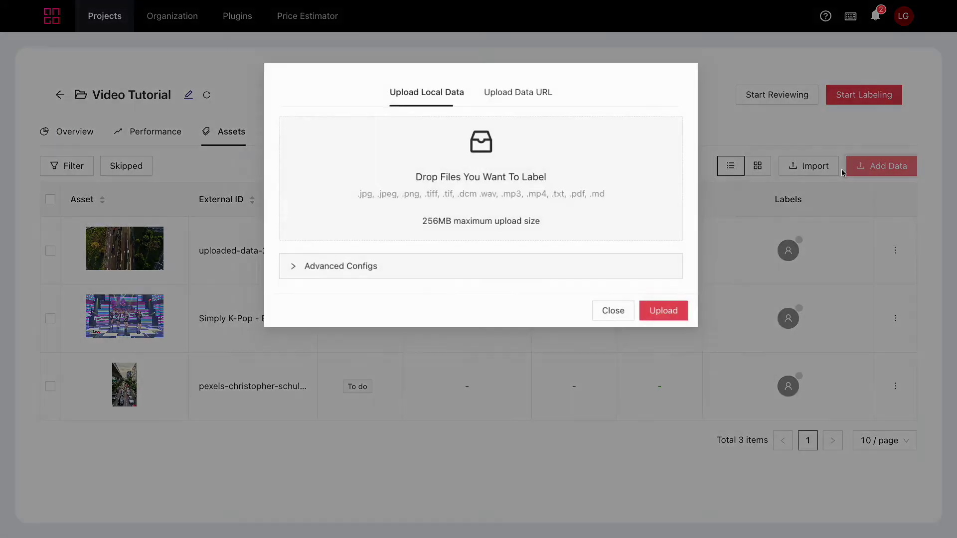
pyautogui.click(547, 256)
pyautogui.click(495, 392)
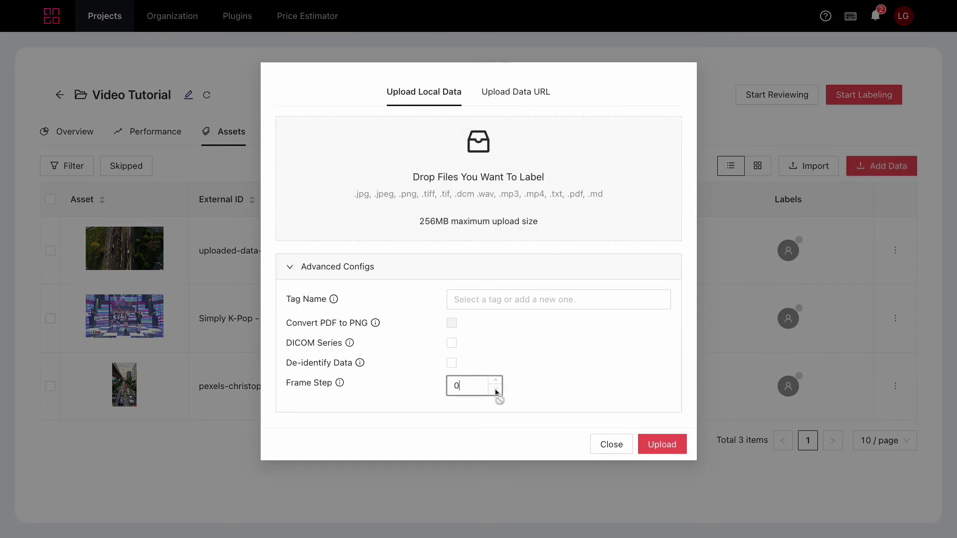
pyautogui.click(458, 404)
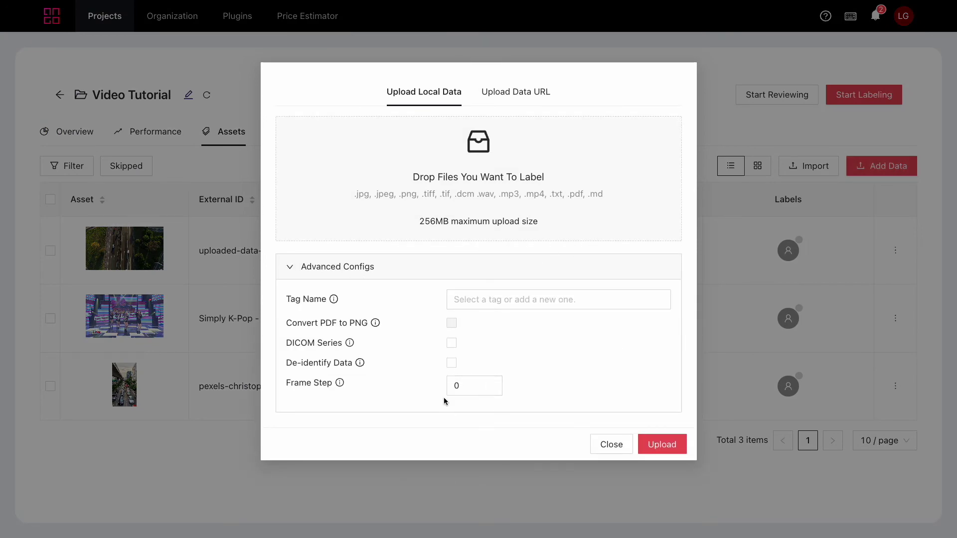
pyautogui.click(600, 443)
# Reopen the city street traffic video for labeling and enlarge the Tools area so every tool is listed above the classifications
pyautogui.click(784, 385)
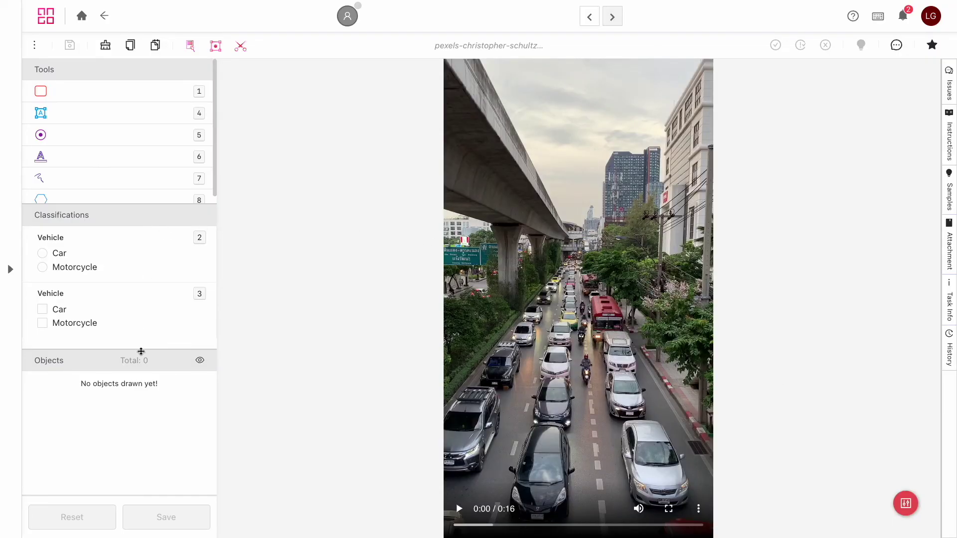
pyautogui.moveTo(141, 351); pyautogui.dragTo(139, 402)
pyautogui.moveTo(130, 205); pyautogui.dragTo(132, 243)
# Mute the city street video and play it from the start, pausing at 0:03
pyautogui.click(635, 508)
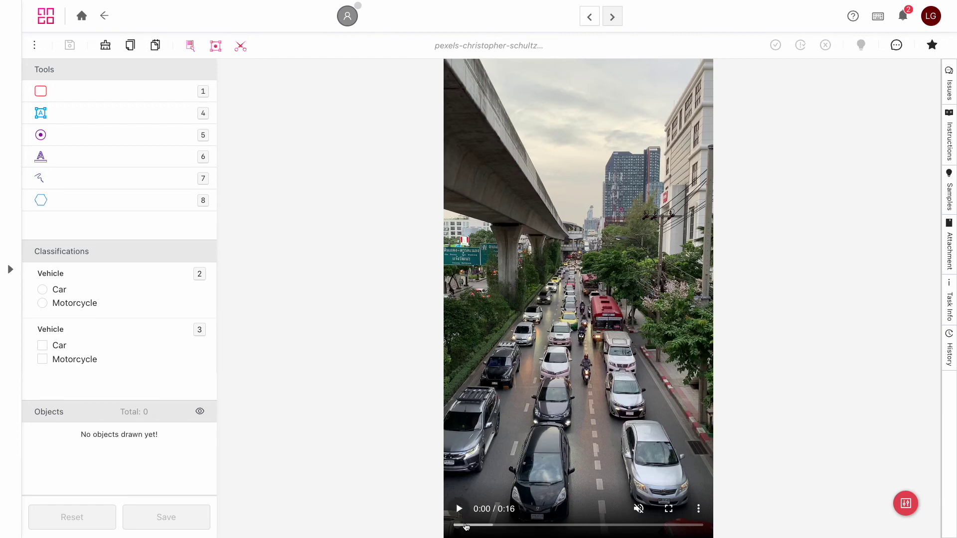
pyautogui.moveTo(470, 526)
pyautogui.mouseDown()
pyautogui.moveTo(529, 523)
pyautogui.moveTo(455, 524)
pyautogui.mouseUp()
pyautogui.click(458, 509)
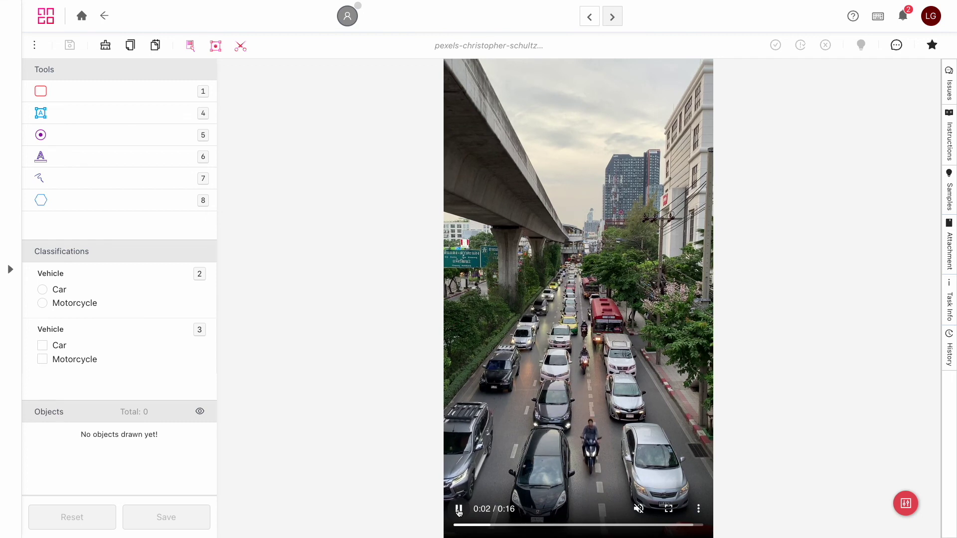
pyautogui.click(458, 509)
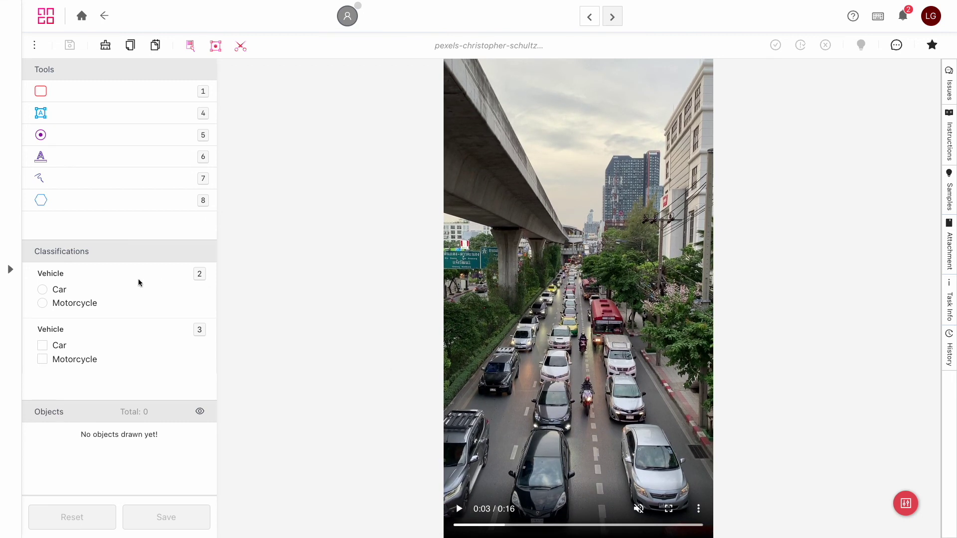
# Classify the whole video as Car in the Vehicle radio and as Car and Motorcycle in the Vehicle checkboxes
pyautogui.click(58, 294)
pyautogui.click(62, 348)
pyautogui.click(65, 362)
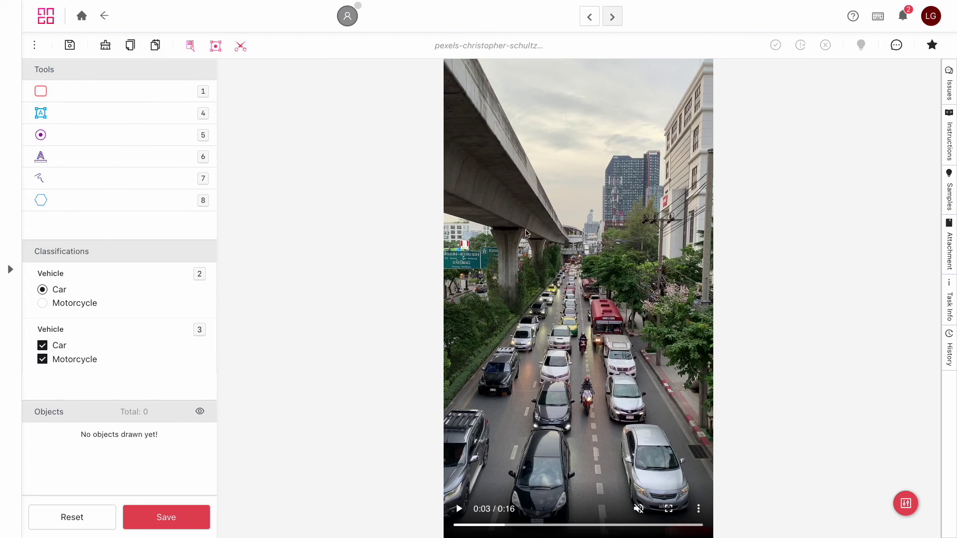
# Play the classified video onward with a pause at 0:06 and resume playback to check the classifications over time
pyautogui.click(504, 215)
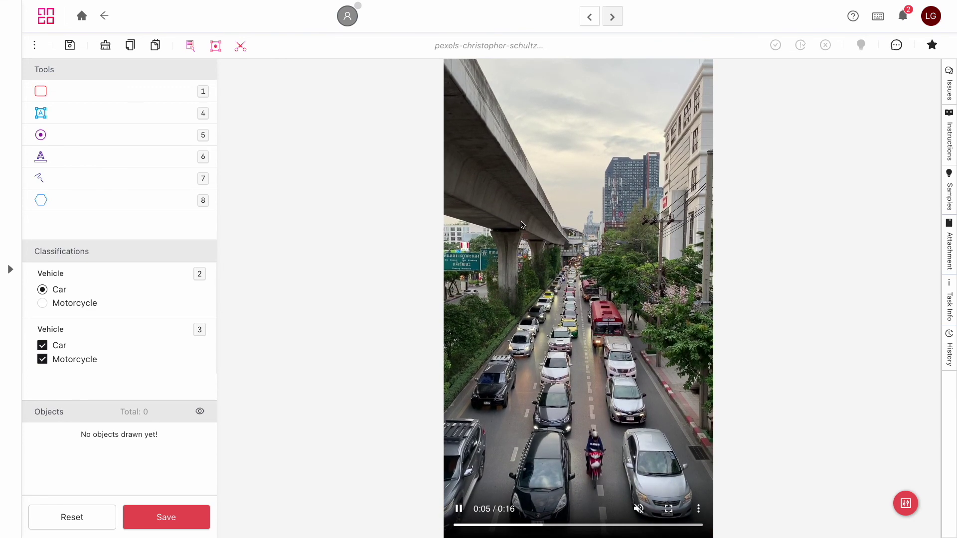
pyautogui.click(498, 365)
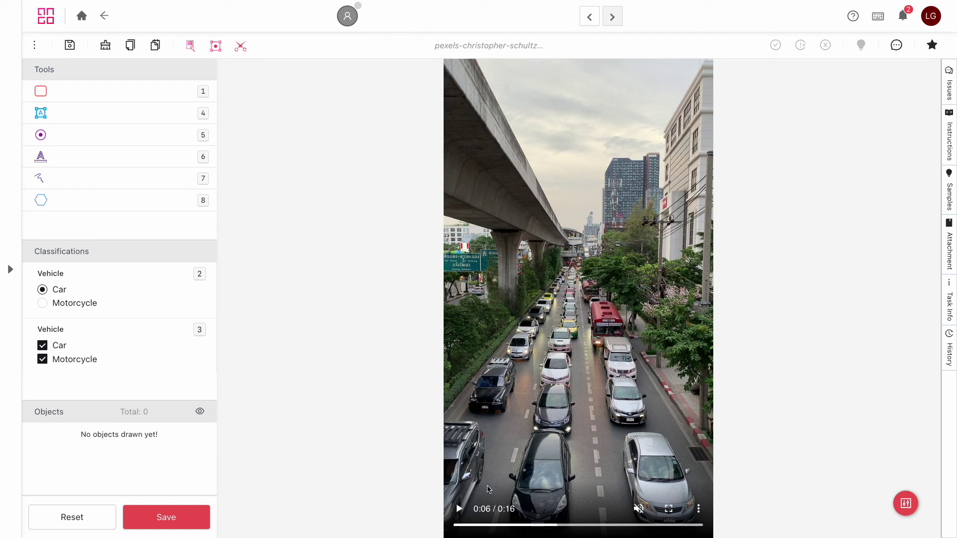
pyautogui.click(459, 510)
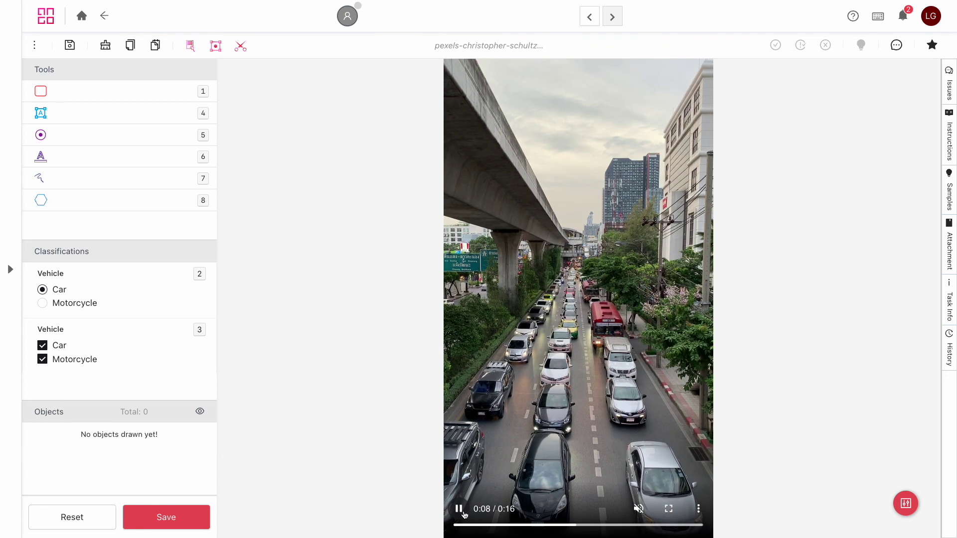